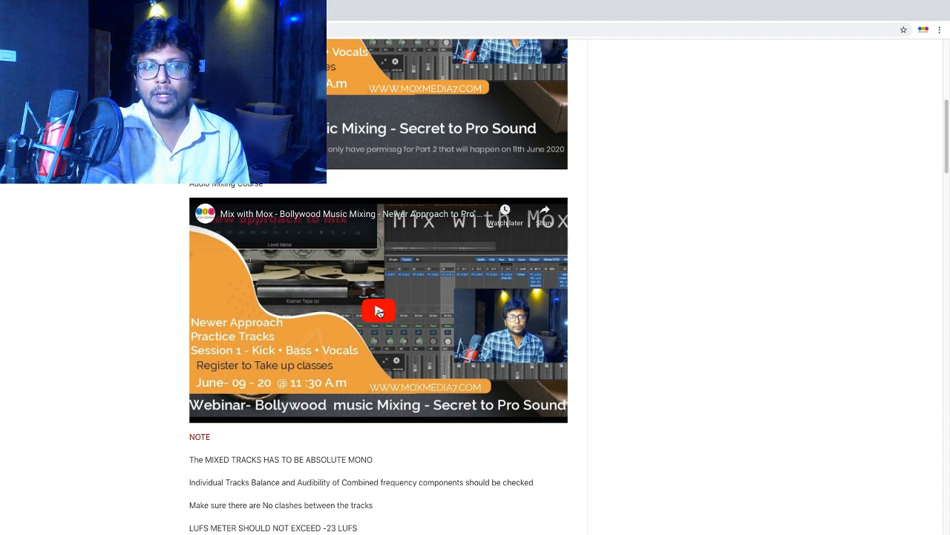
Step: Review the webinar post's video, mixing notes, track download link and the start of the embedded quiz
scroll(379, 312, up, 1)
scroll(379, 312, down, 6)
scroll(379, 316, up, 3)
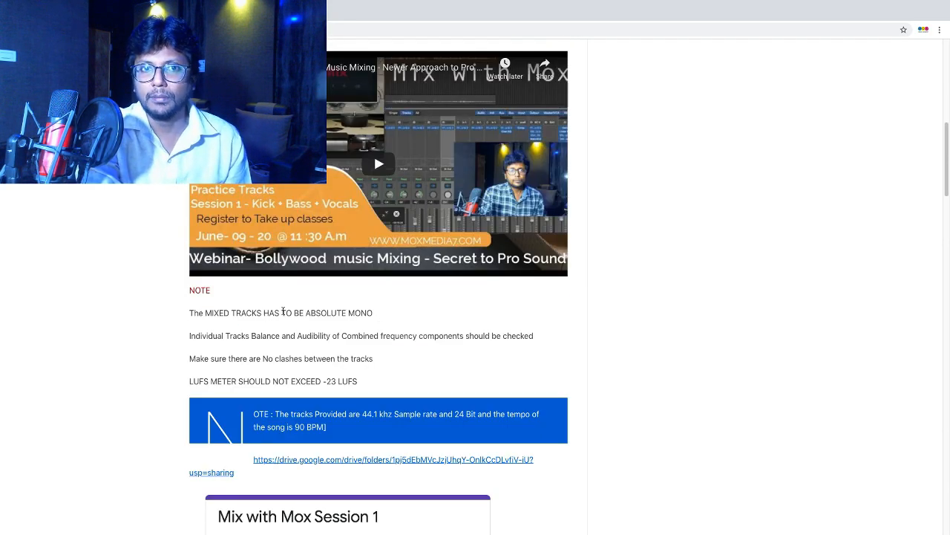
scroll(283, 312, down, 5)
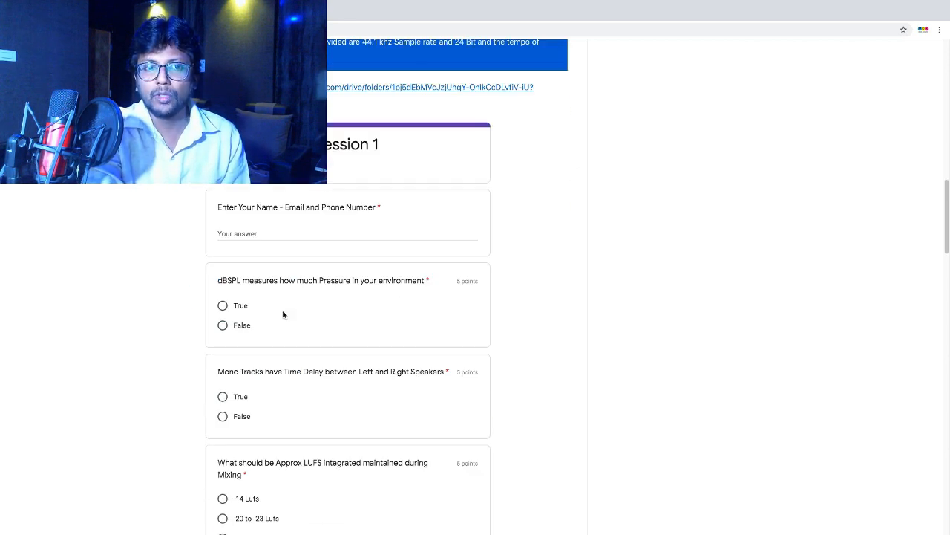
scroll(282, 313, up, 2)
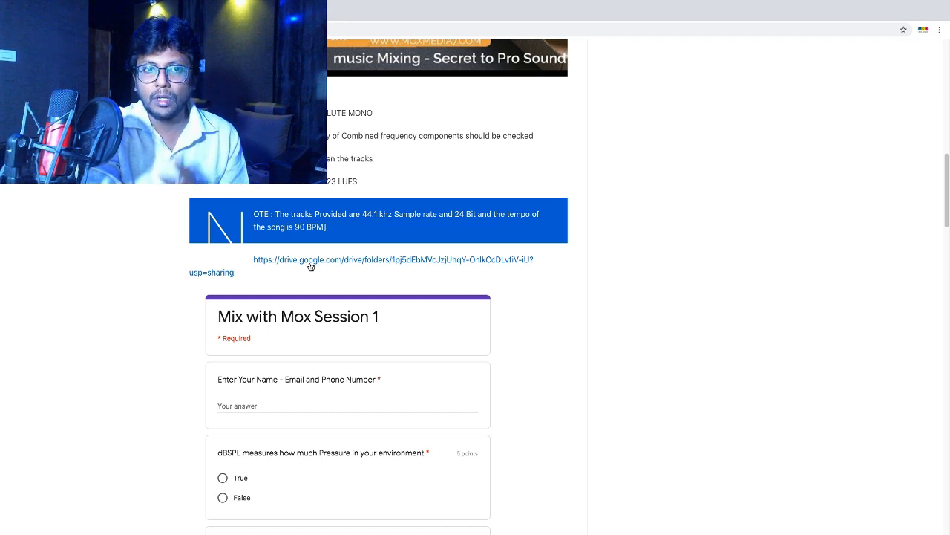
scroll(311, 266, down, 2)
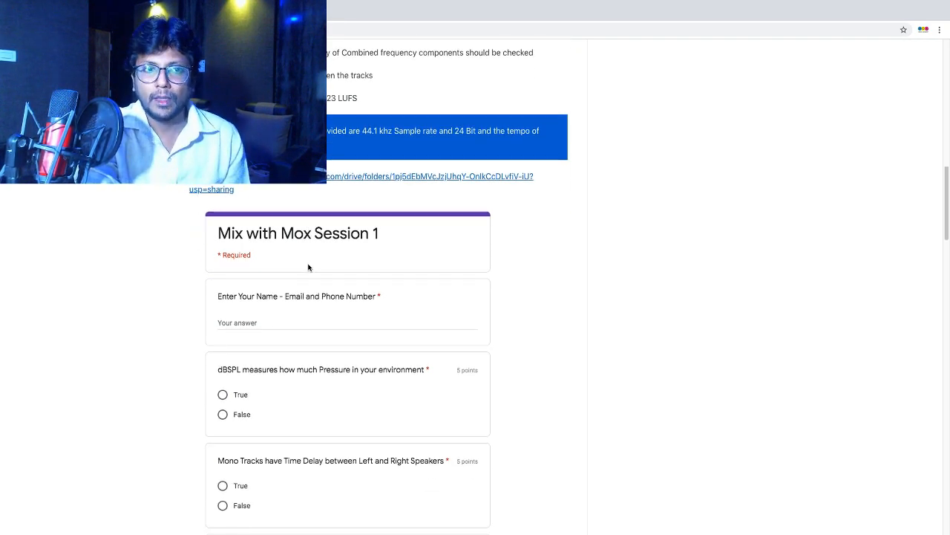
Step: Look through the Mix with Mox Session 1 quiz from the contact details question down to its submit option
click(242, 323)
scroll(265, 311, down, 4)
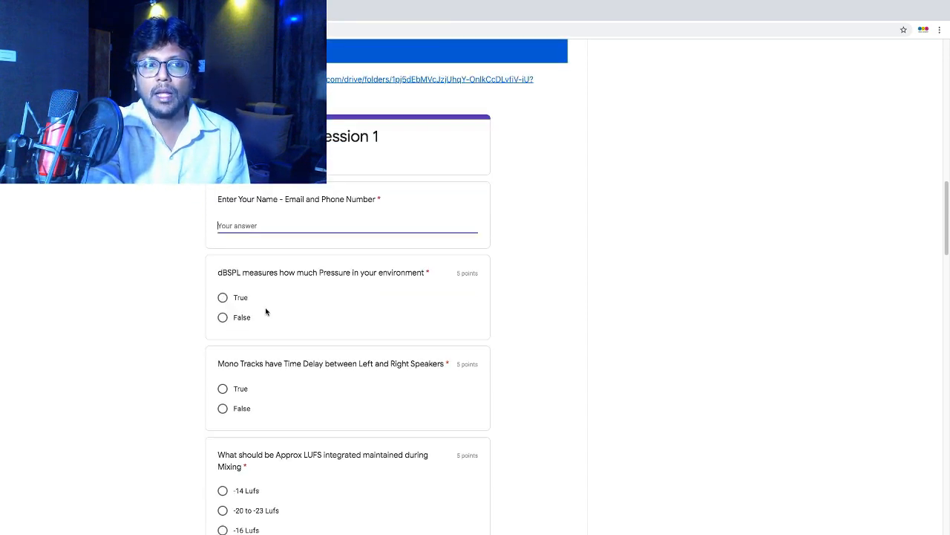
scroll(265, 306, down, 8)
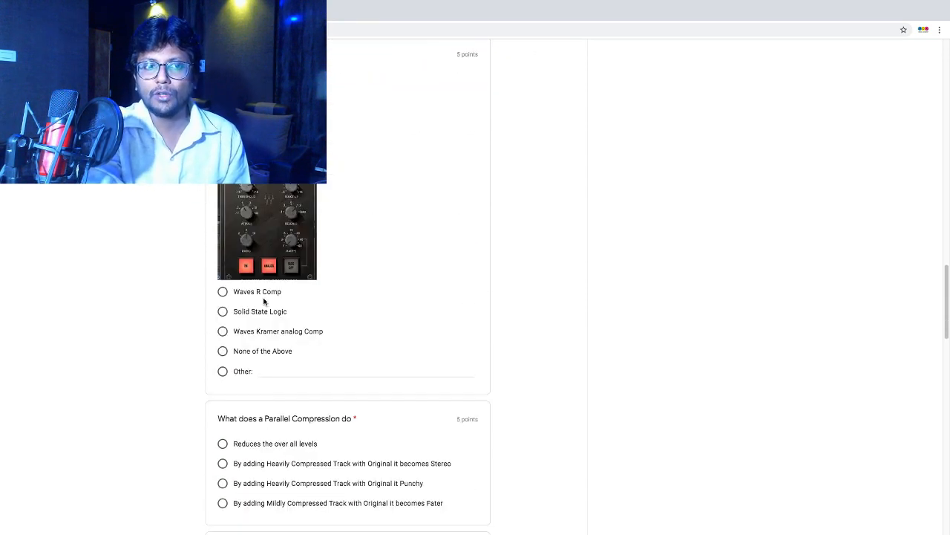
scroll(264, 300, down, 9)
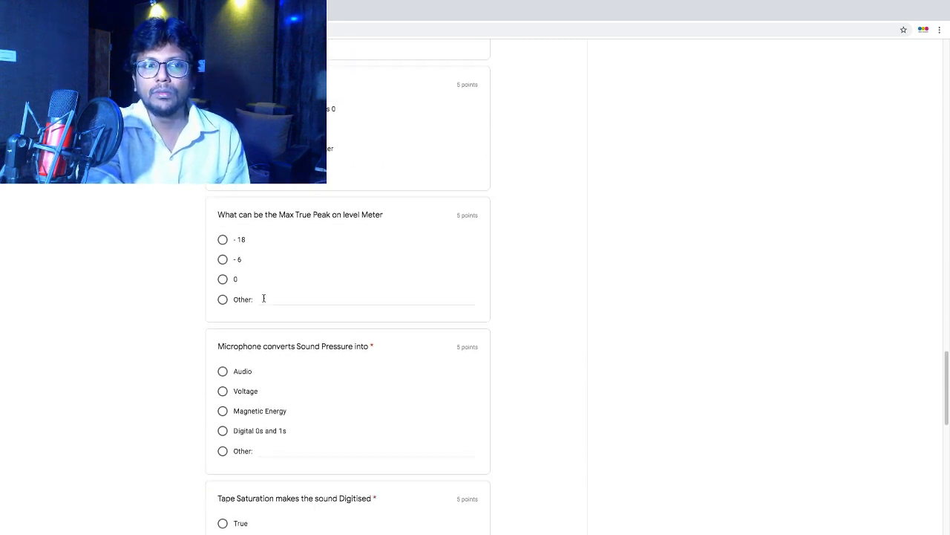
scroll(263, 301, down, 1)
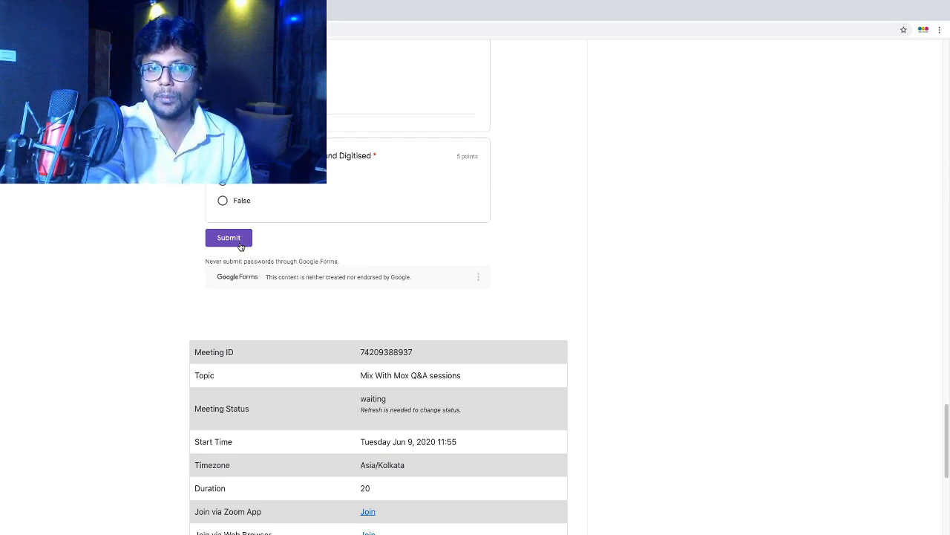
Step: Revisit the mixing notes and video, and examine the Q&A meeting details, join links and comment form at the page's end
scroll(240, 247, up, 20)
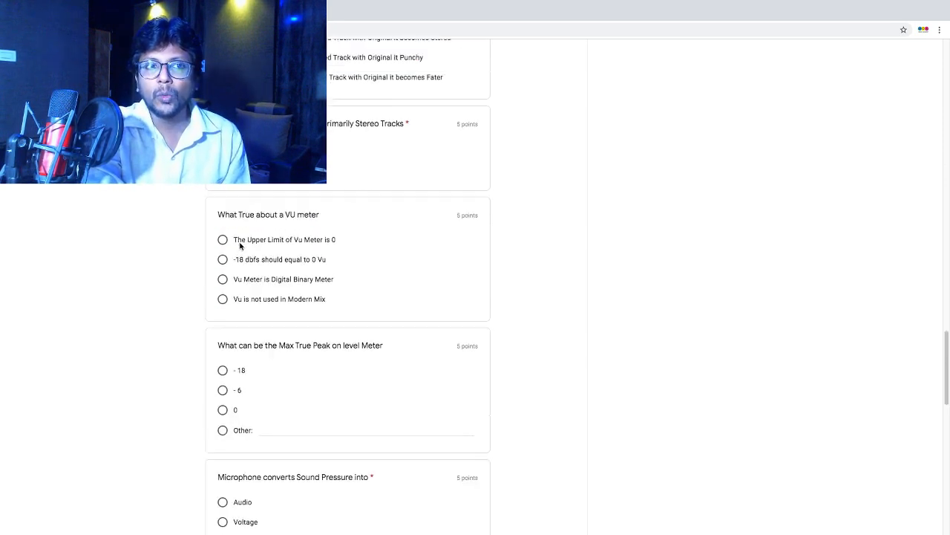
scroll(291, 403, down, 1)
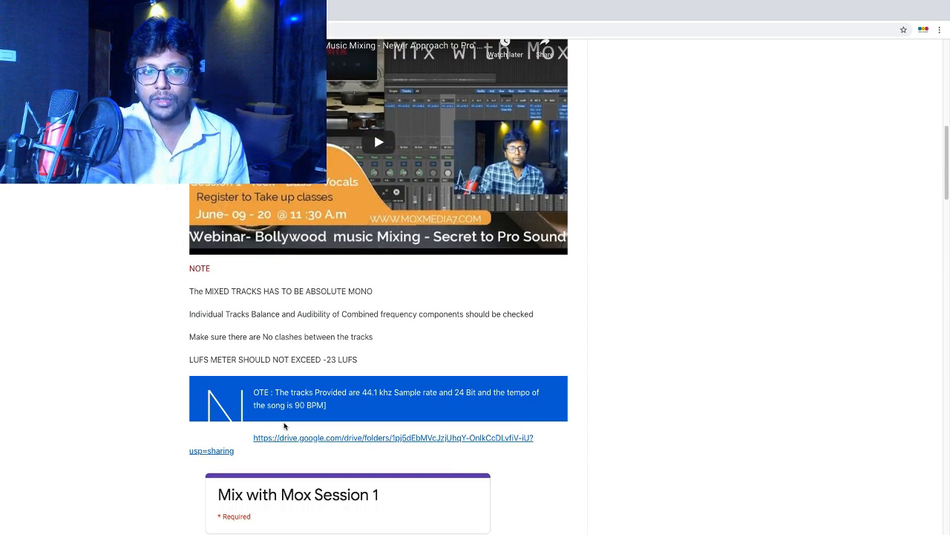
scroll(303, 427, down, 3)
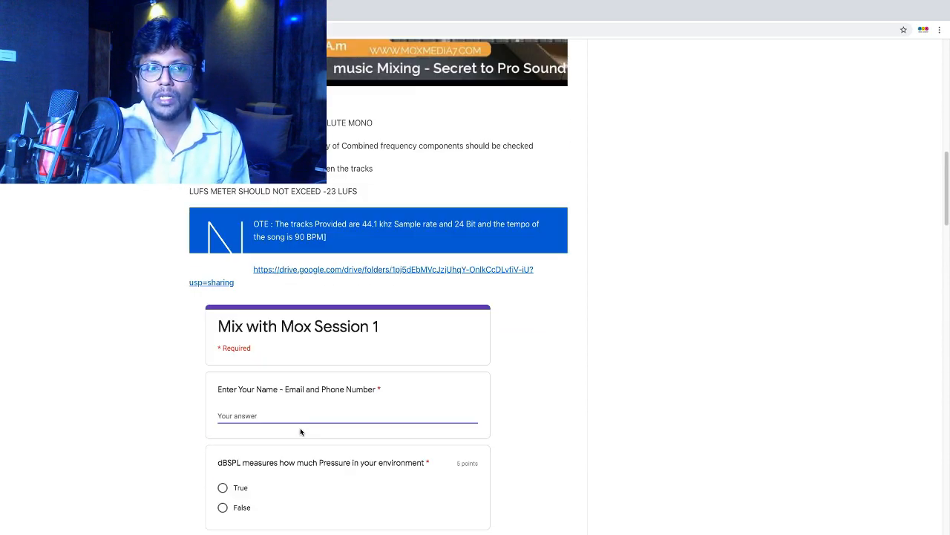
scroll(301, 431, up, 7)
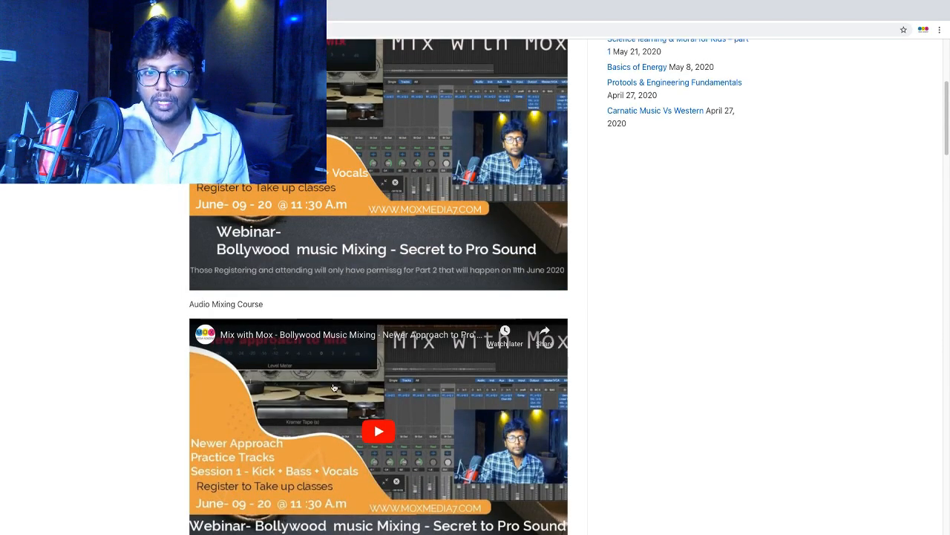
scroll(333, 386, down, 20)
scroll(334, 385, down, 20)
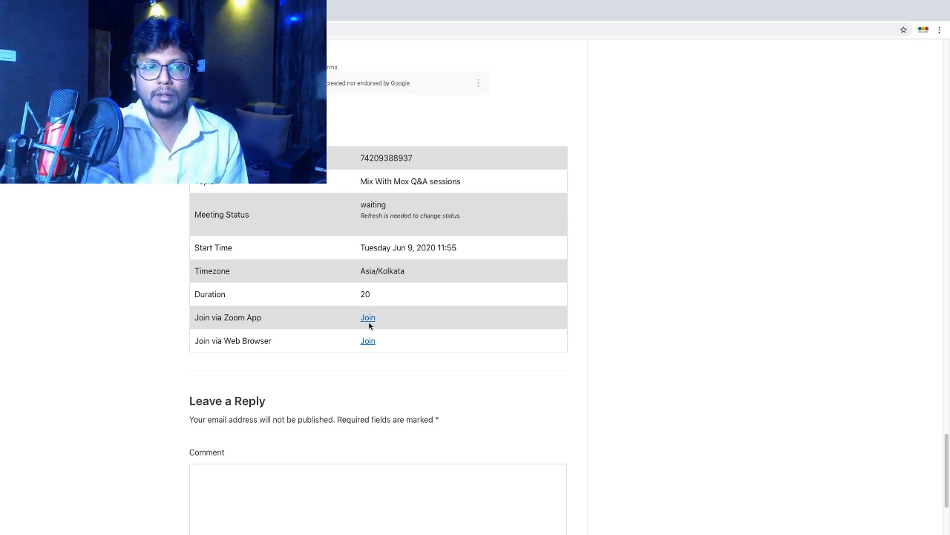
scroll(369, 324, down, 3)
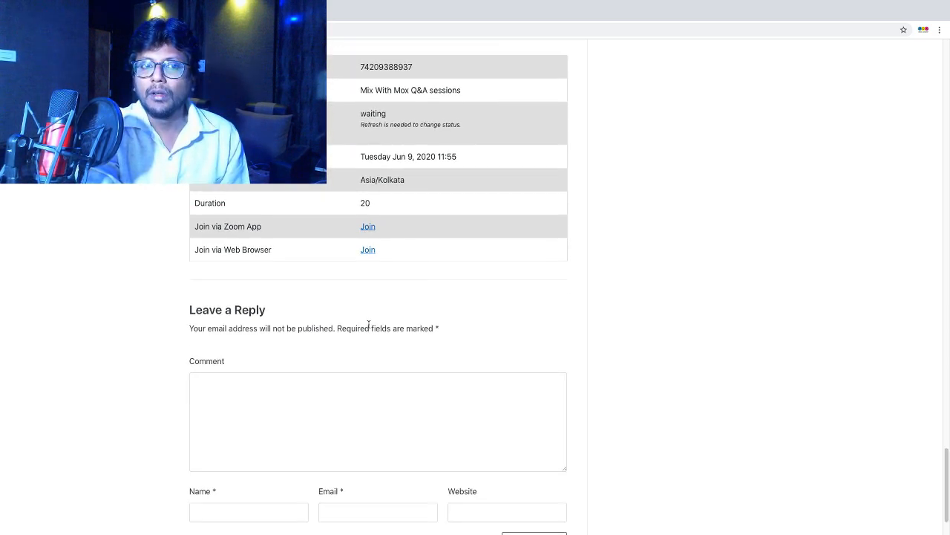
click(350, 392)
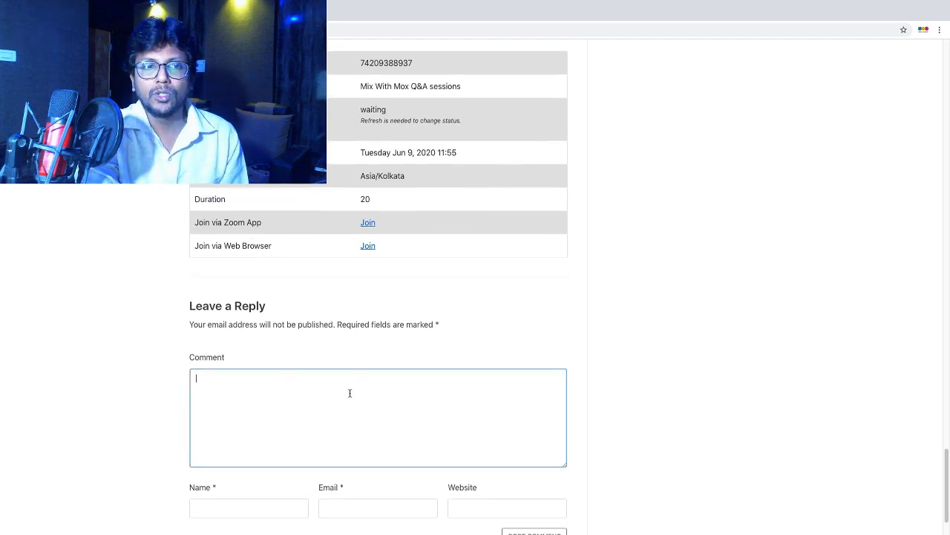
scroll(339, 373, down, 2)
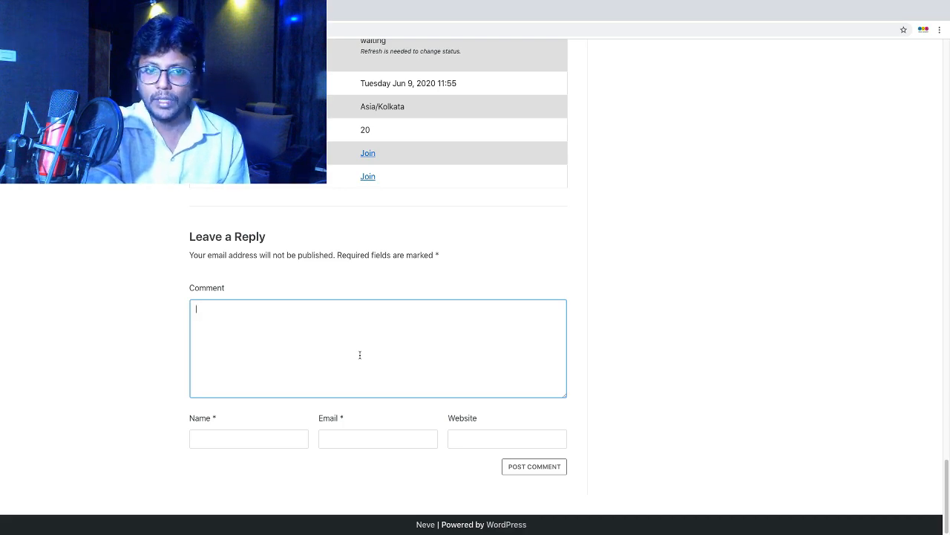
Step: Look over the webinar post again from its introduction to the compression questions and return to its beginning
scroll(360, 354, up, 20)
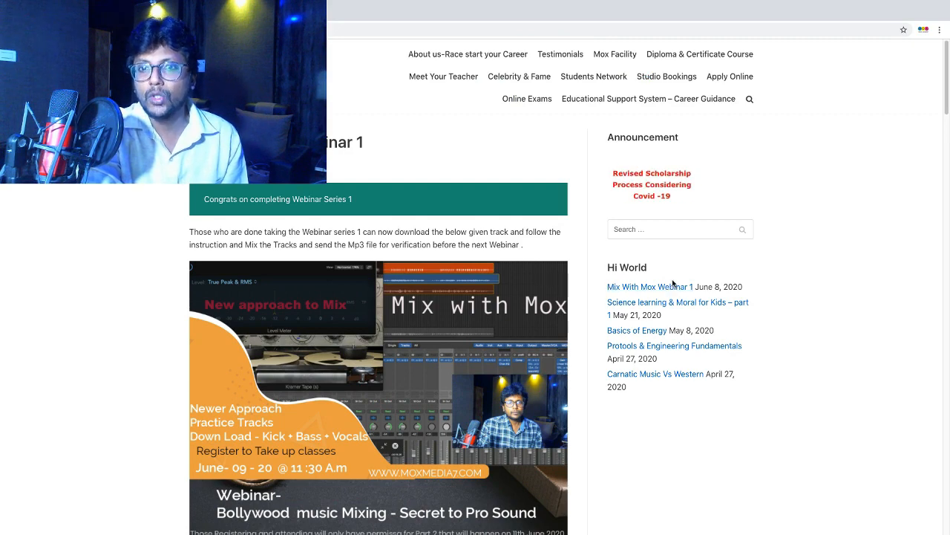
scroll(499, 281, down, 11)
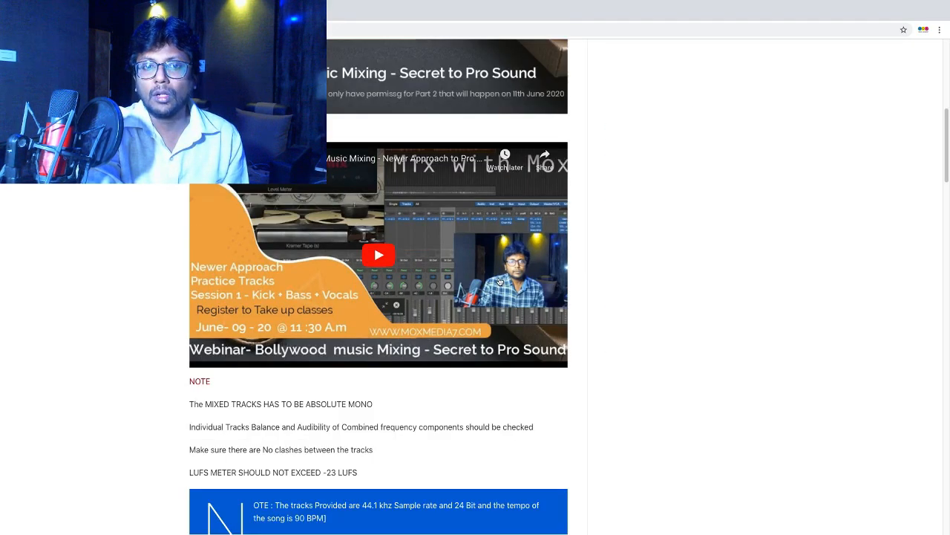
scroll(499, 280, down, 15)
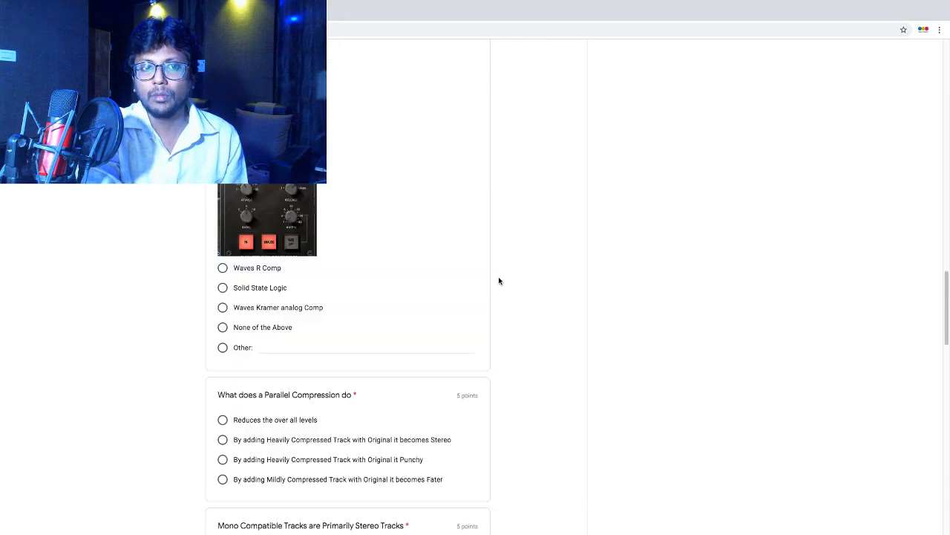
scroll(499, 280, up, 10)
scroll(498, 280, up, 15)
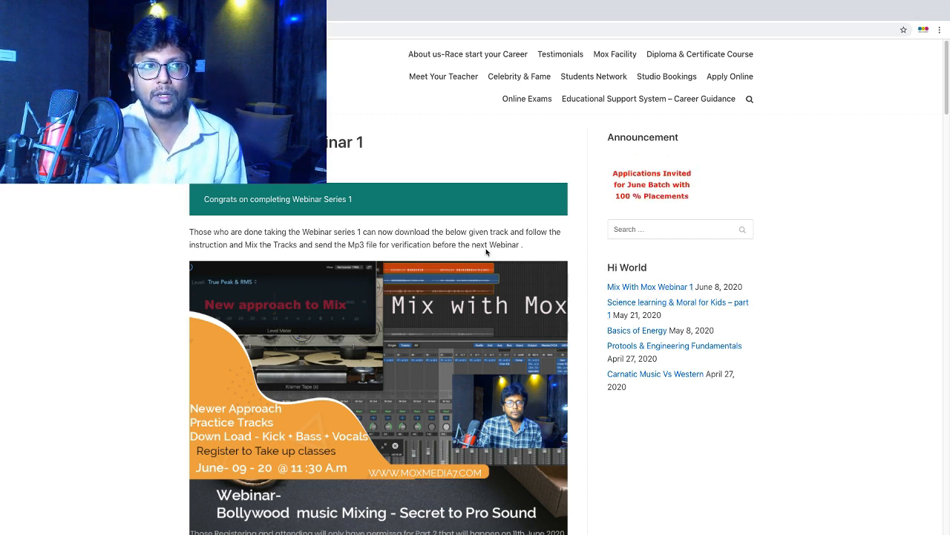
Step: Switch to OBS to activate the Teaching scene, and bring up the MIX HINDI project in Logic Pro X
key(super+Tab)
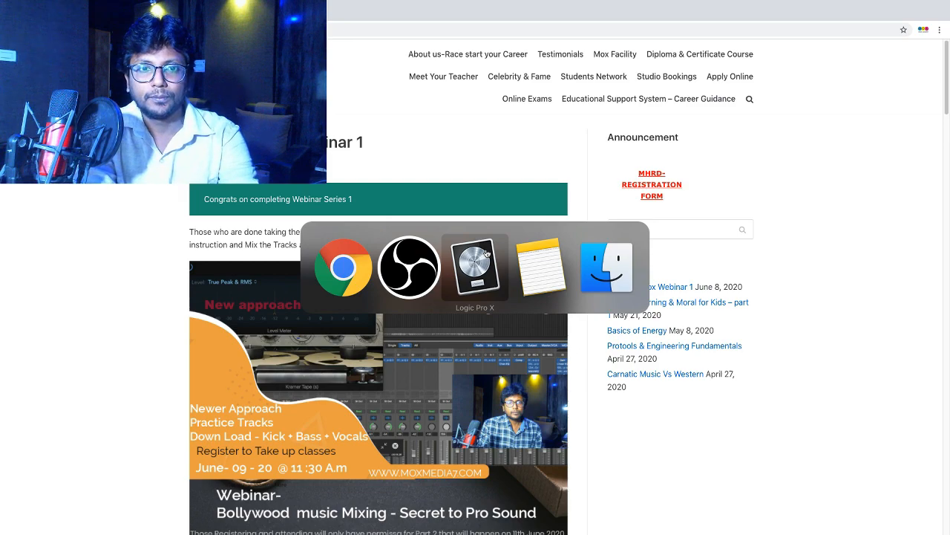
key(super+Tab)
key(super+Tab)
key(super+Tab)
key(super+Tab)
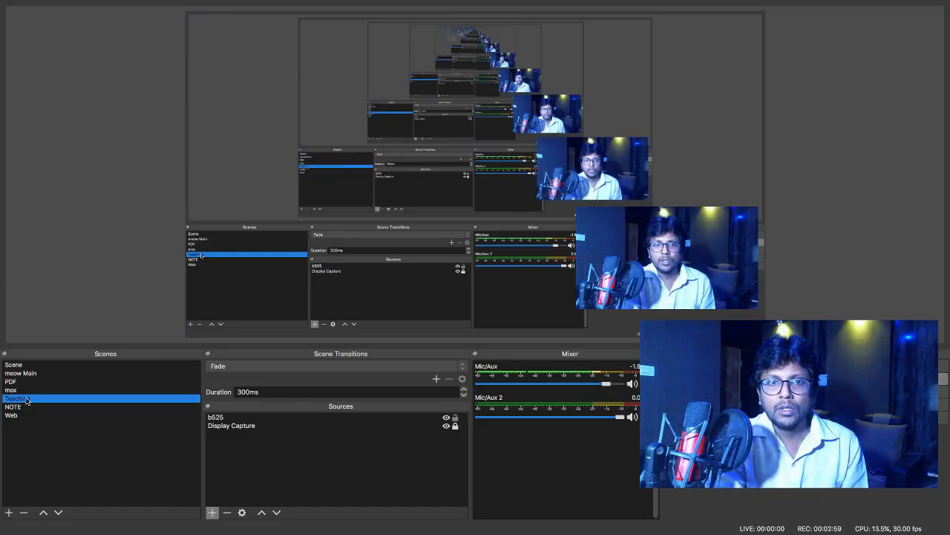
key(super+Tab)
key(super+Tab)
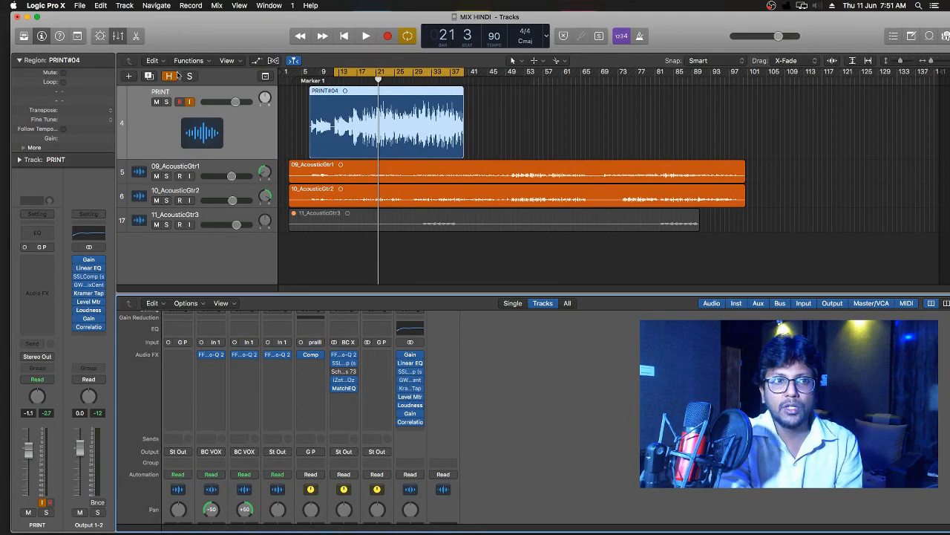
Step: Solo the PRINT track and start playback
click(166, 102)
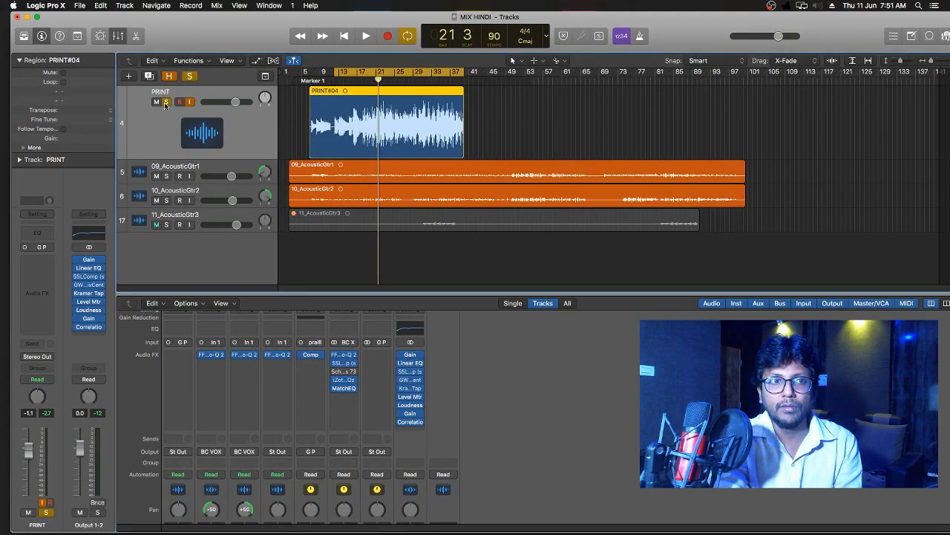
click(365, 36)
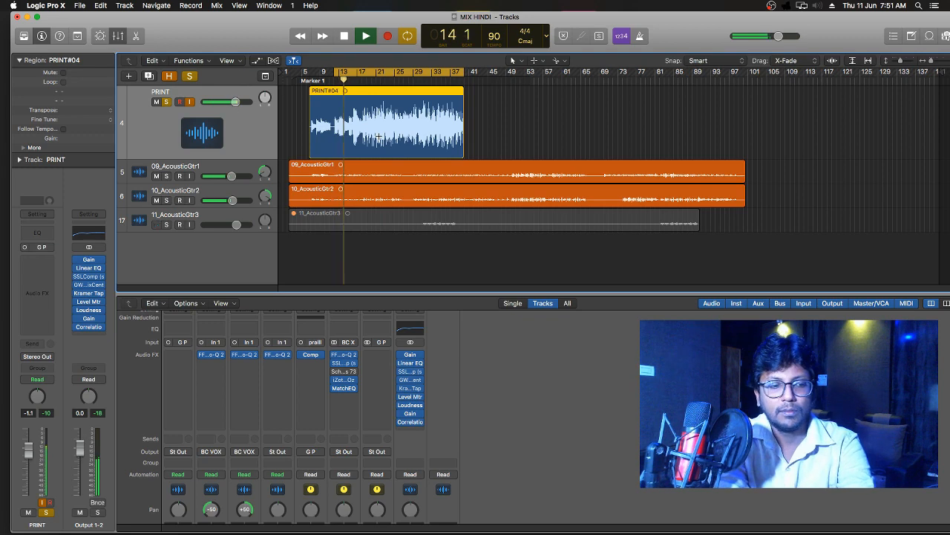
Step: Switch to OBS and check the Mic/Aux and Mic/Aux 2 levels in the mixer while the track plays
key(super+Tab)
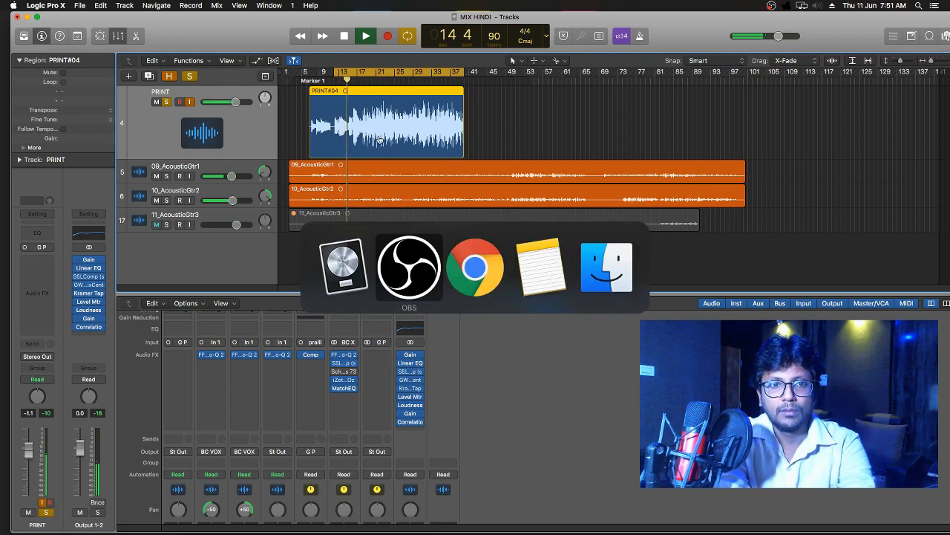
key(super+Tab)
key(super+Tab)
key(super+Tab)
key(super+Tab)
key(super+Tab)
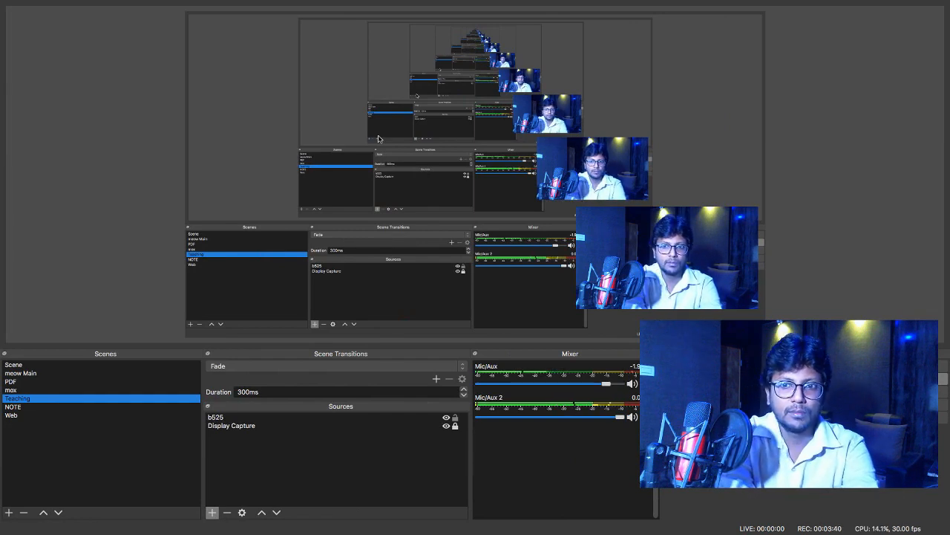
key(super+Tab)
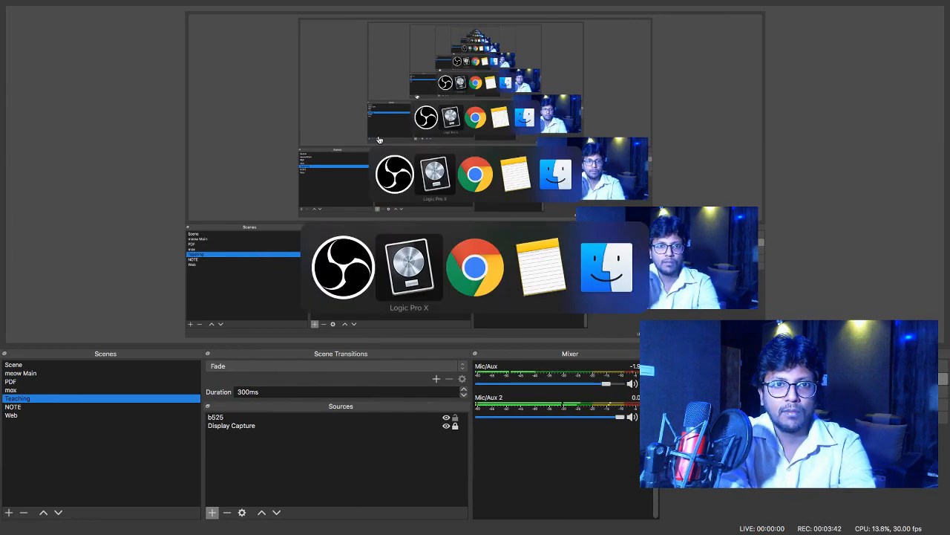
key(super+Tab)
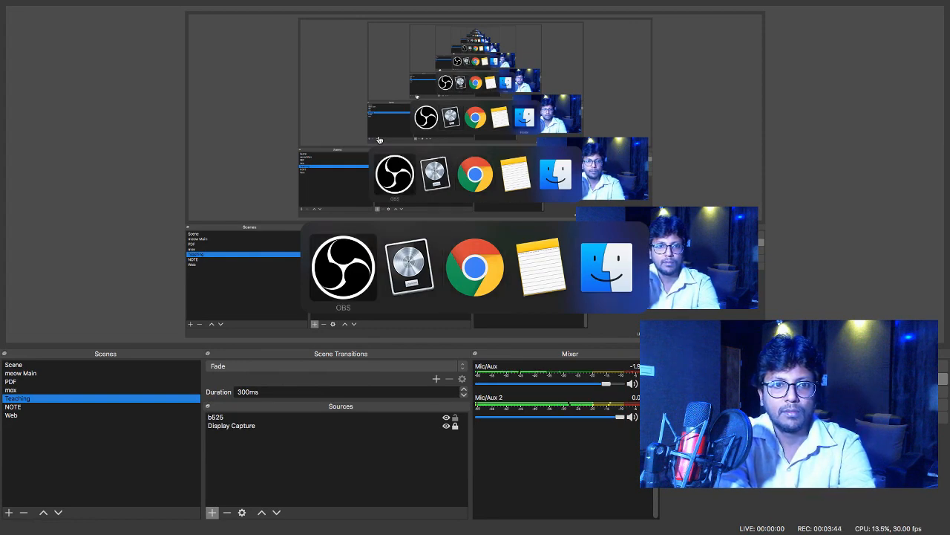
key(Escape)
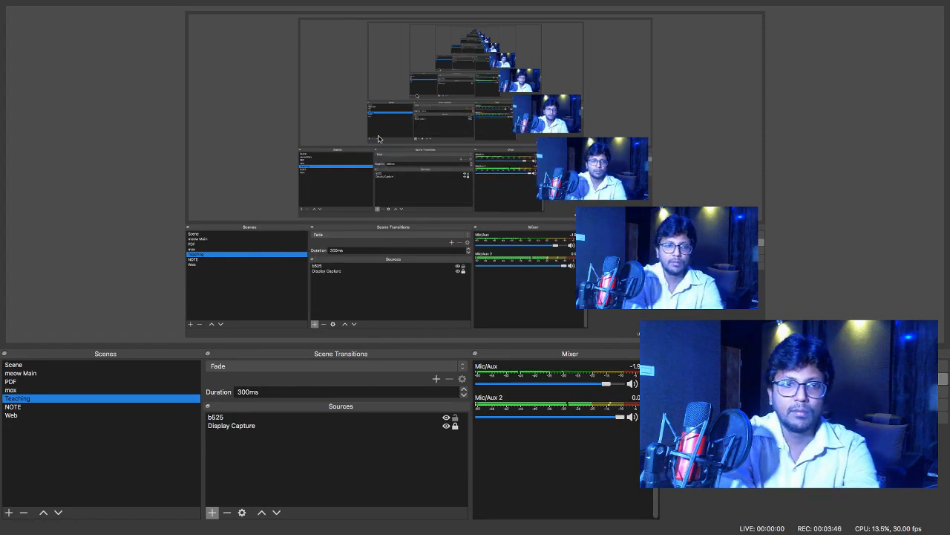
key(super+Tab)
key(super+Tab)
key(super+Tab)
key(super+Tab)
key(super+Tab)
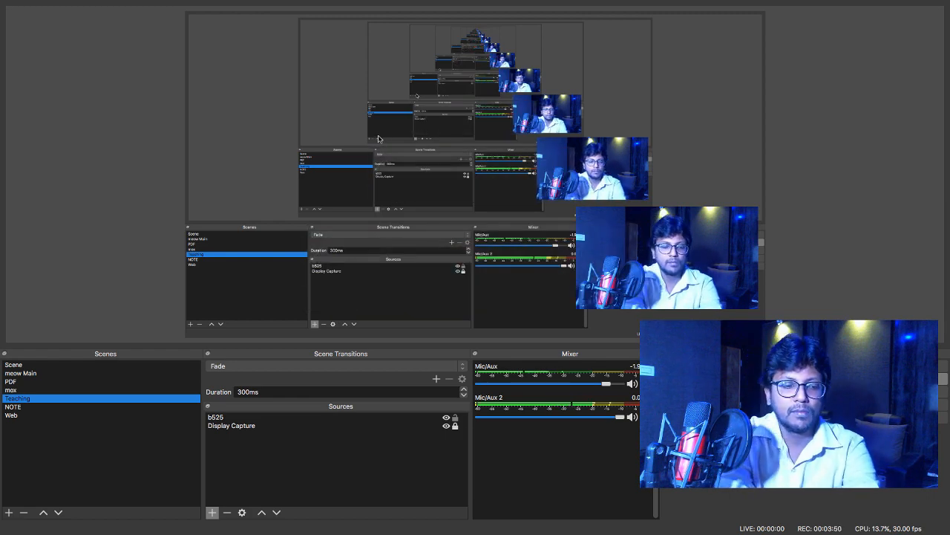
Step: Return to Logic Pro X and stop the playback of the soloed PRINT track
key(super+Tab)
key(super+Tab)
key(super+Tab)
key(super+Tab)
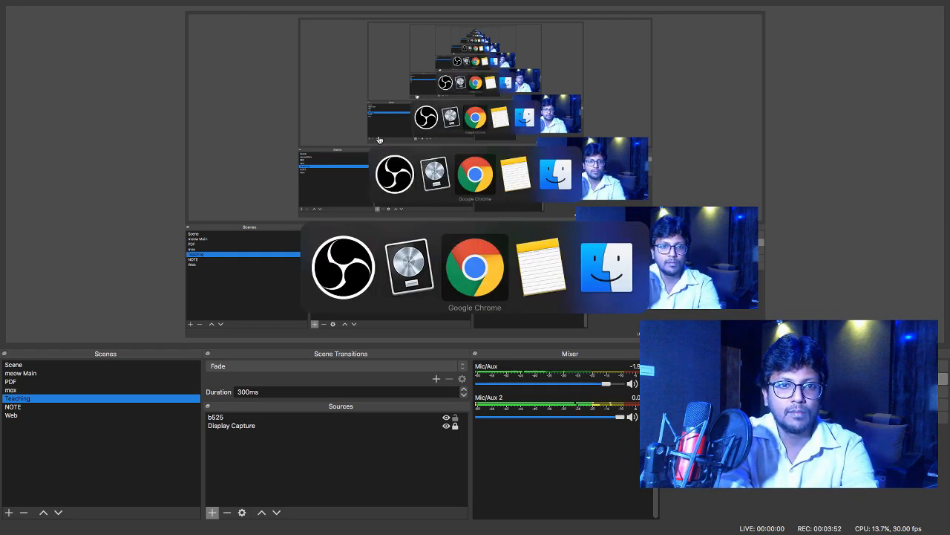
key(super+Tab)
key(super+Tab)
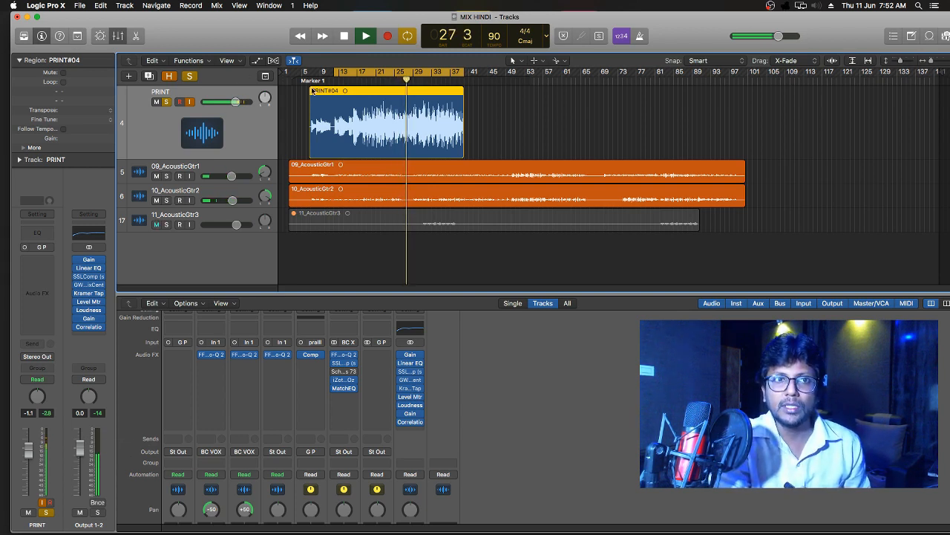
click(345, 39)
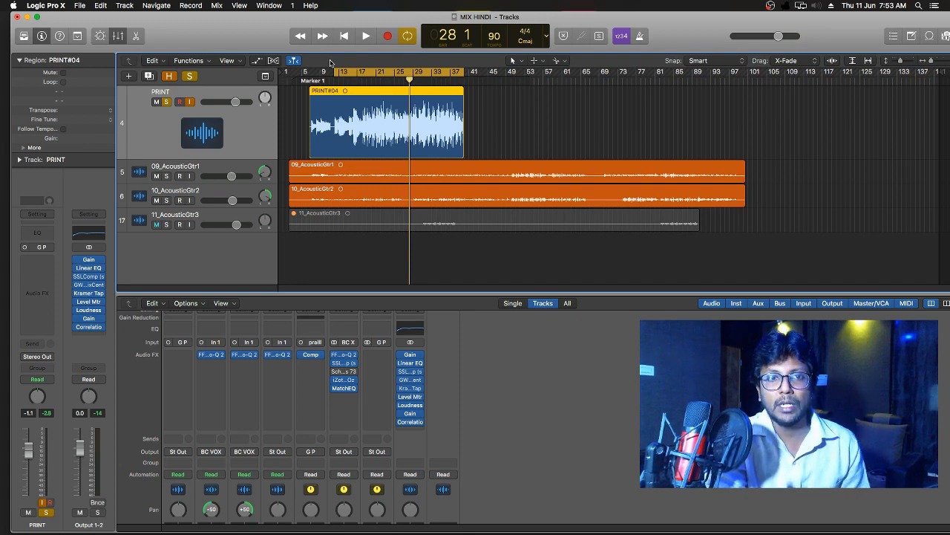
Step: Adjust the stereo placement of the two acoustic guitars, panning 09_AcousticGtr1 to -51 and 10_AcousticGtr2 to +51
click(232, 166)
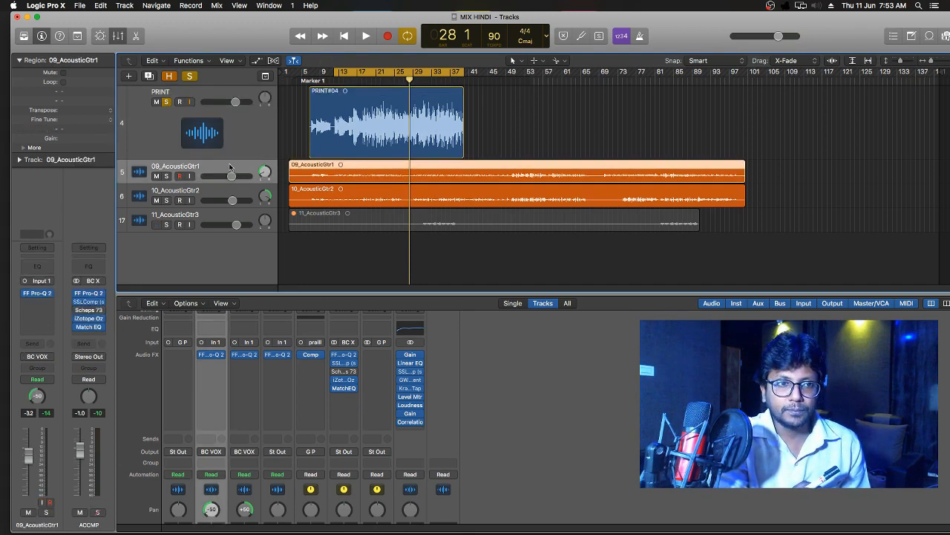
click(201, 193)
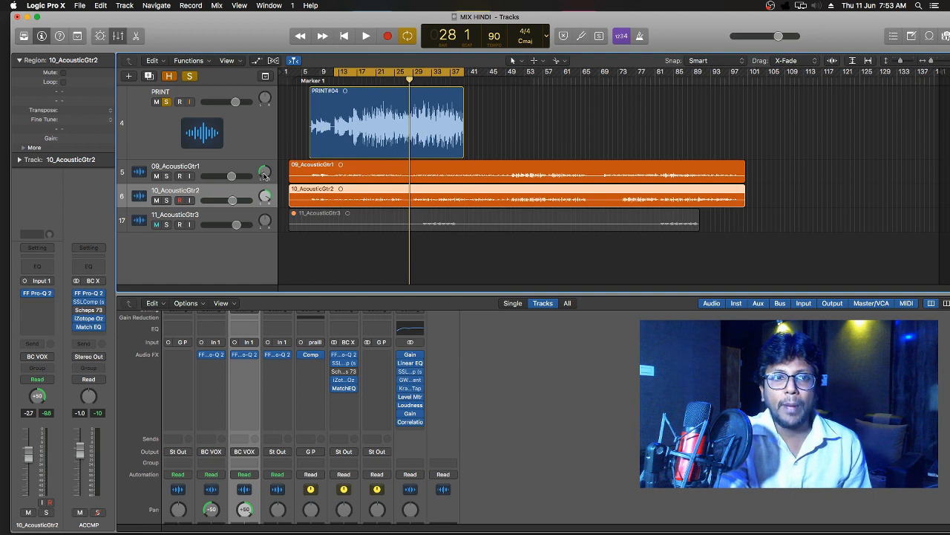
drag(263, 202, 263, 195)
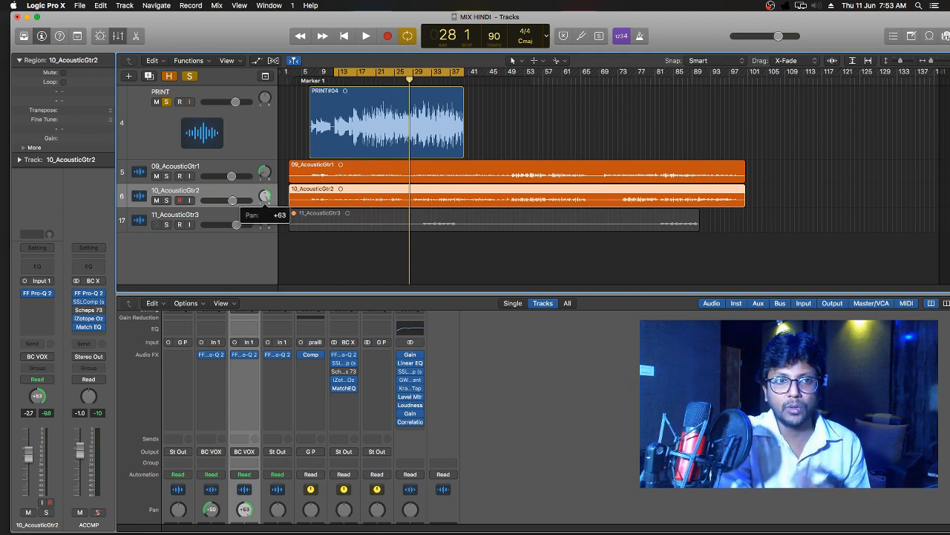
drag(264, 194, 264, 176)
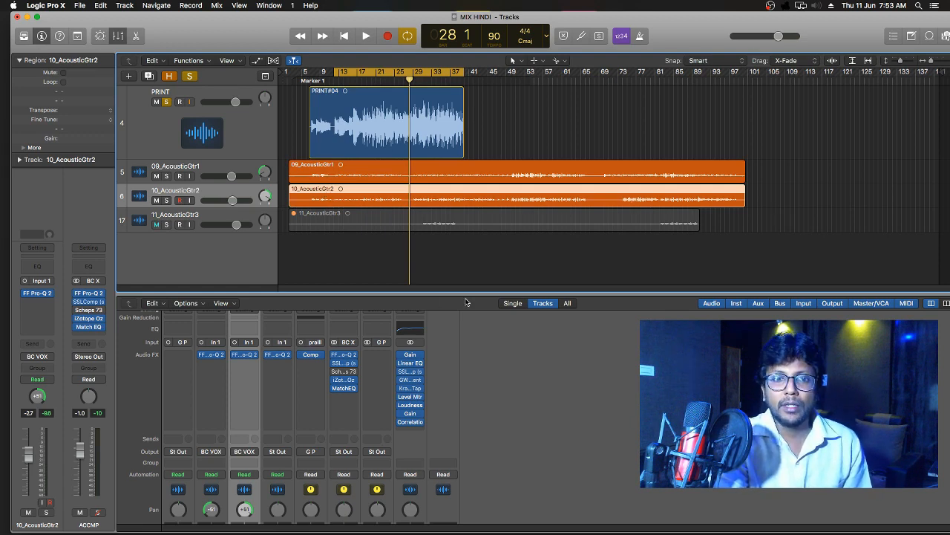
Step: Select the ACCMP bus channel in the mixer and bring up its FabFilter Pro-Q 2 equalizer
scroll(447, 321, up, 1)
scroll(447, 321, down, 5)
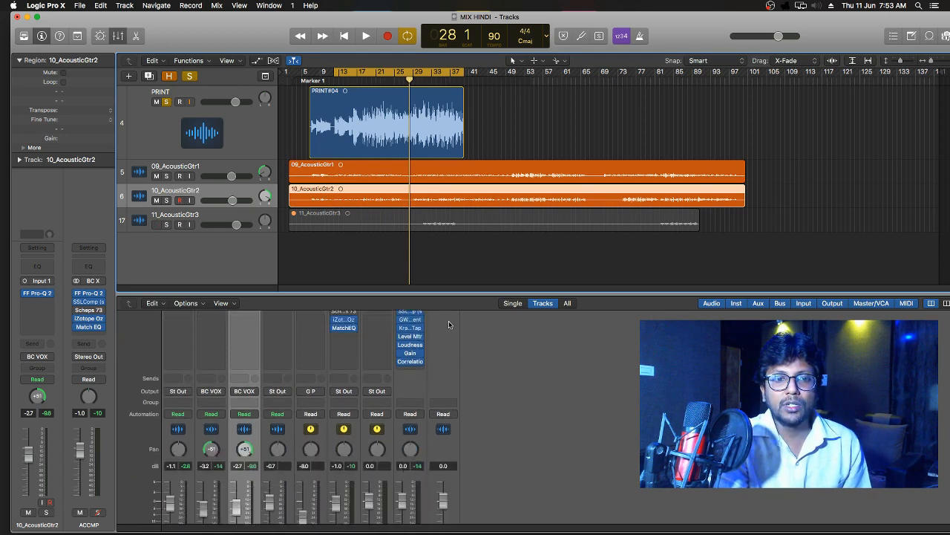
click(349, 523)
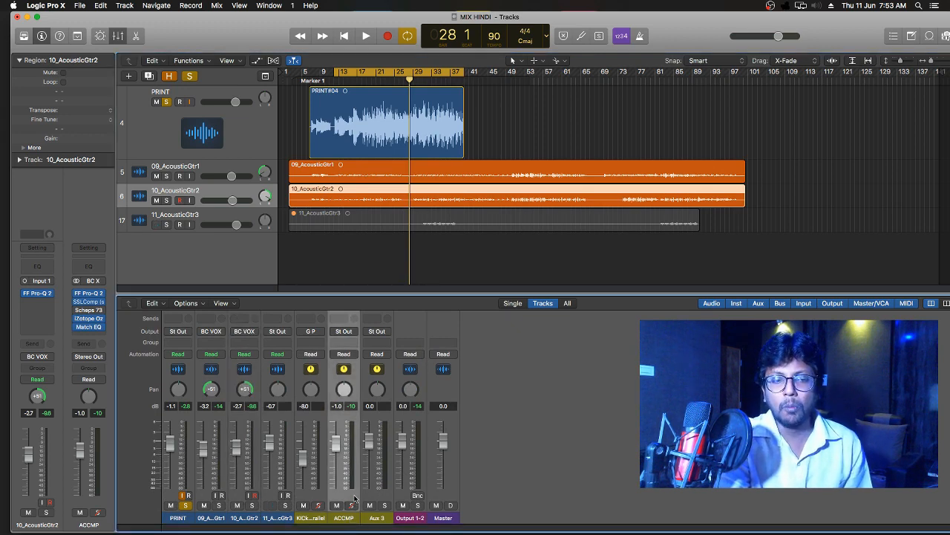
scroll(355, 499, up, 2)
scroll(354, 499, down, 2)
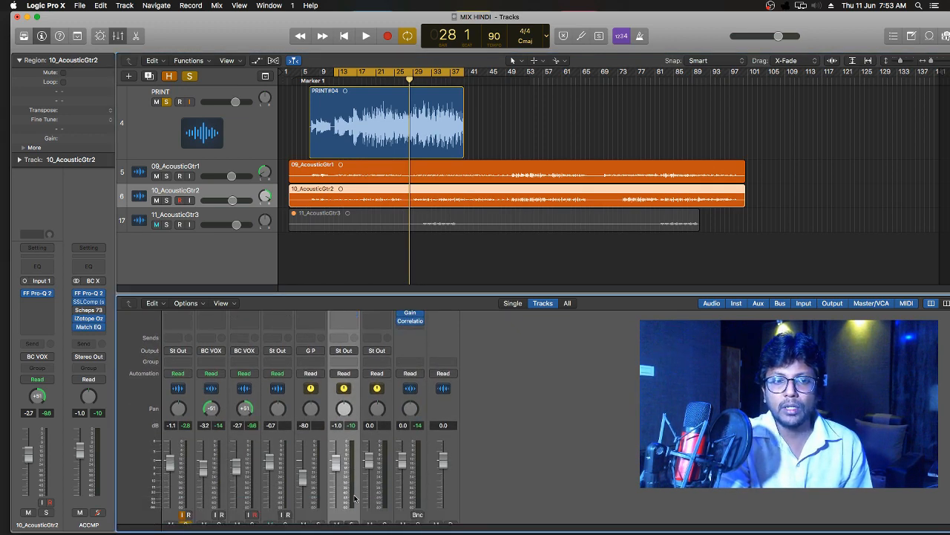
scroll(356, 496, up, 5)
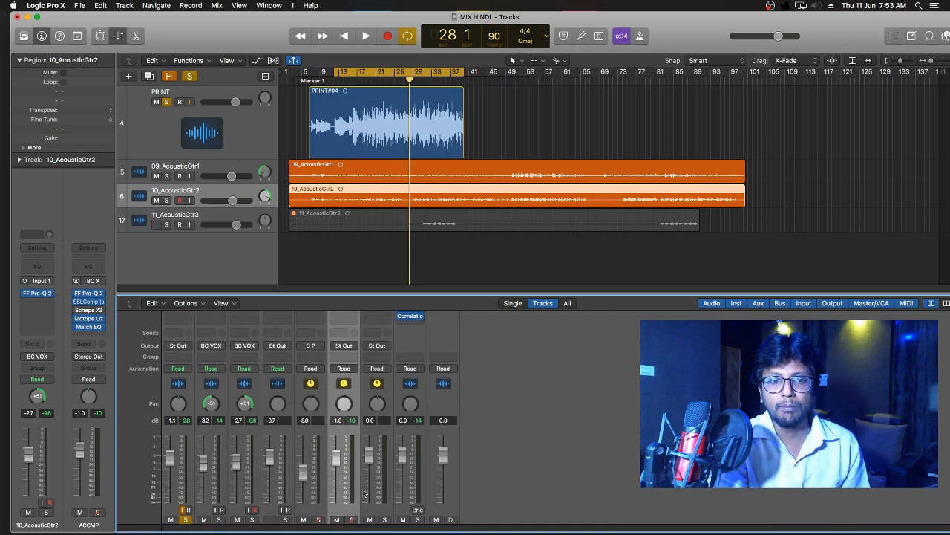
scroll(363, 492, up, 1)
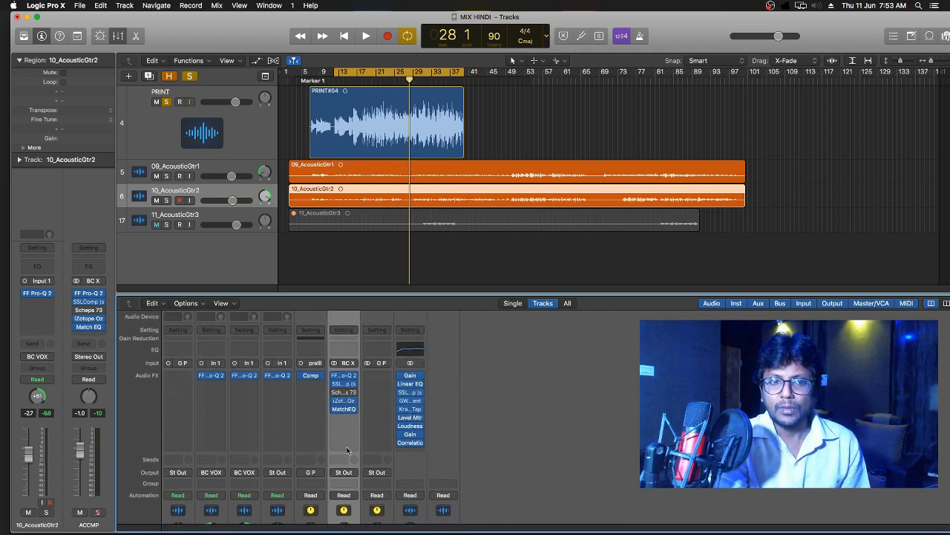
click(344, 376)
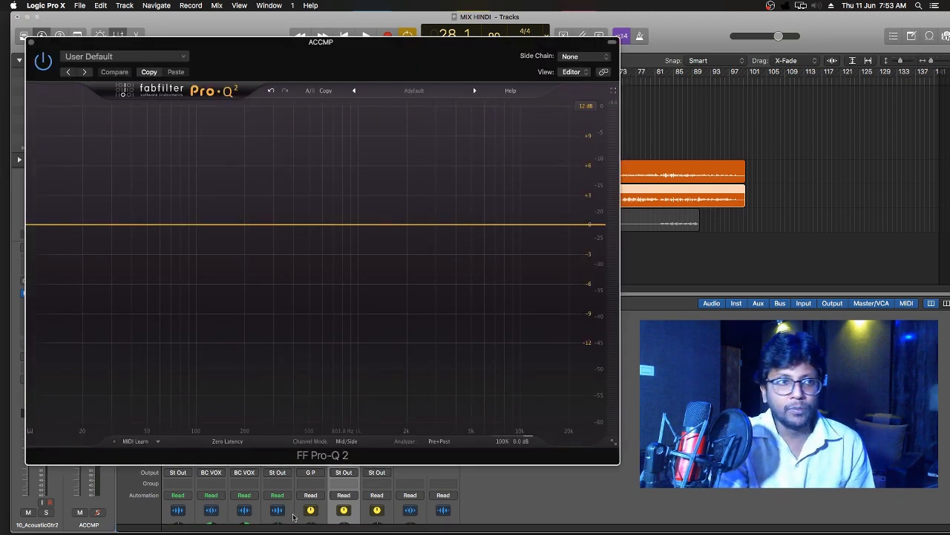
drag(220, 56, 232, 31)
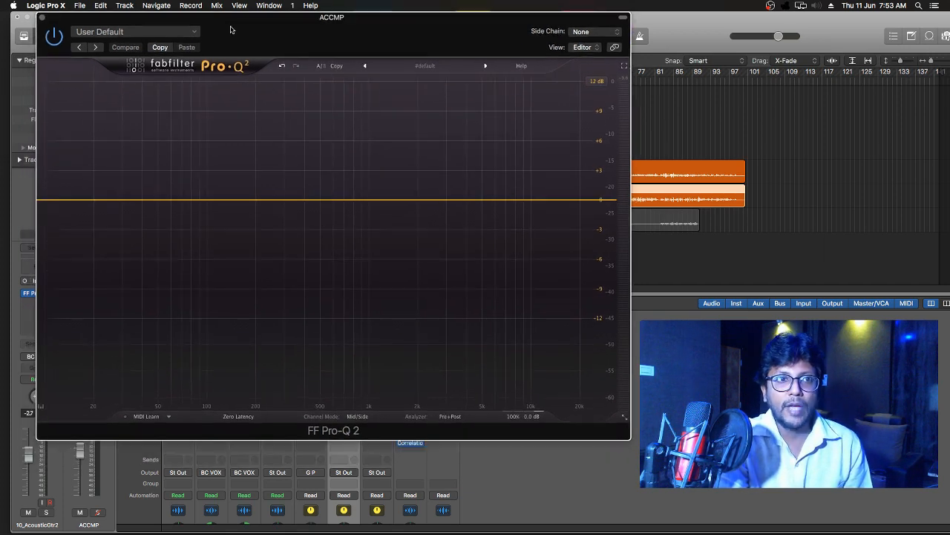
Step: Switch the equalizer's channel mode to Left/Right and back to Mid/Side
click(359, 417)
click(360, 429)
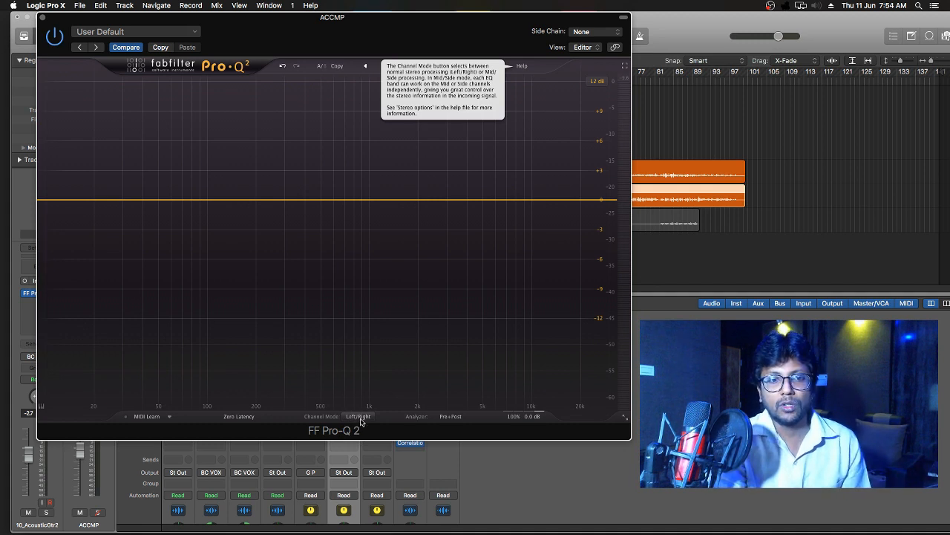
click(360, 418)
click(364, 437)
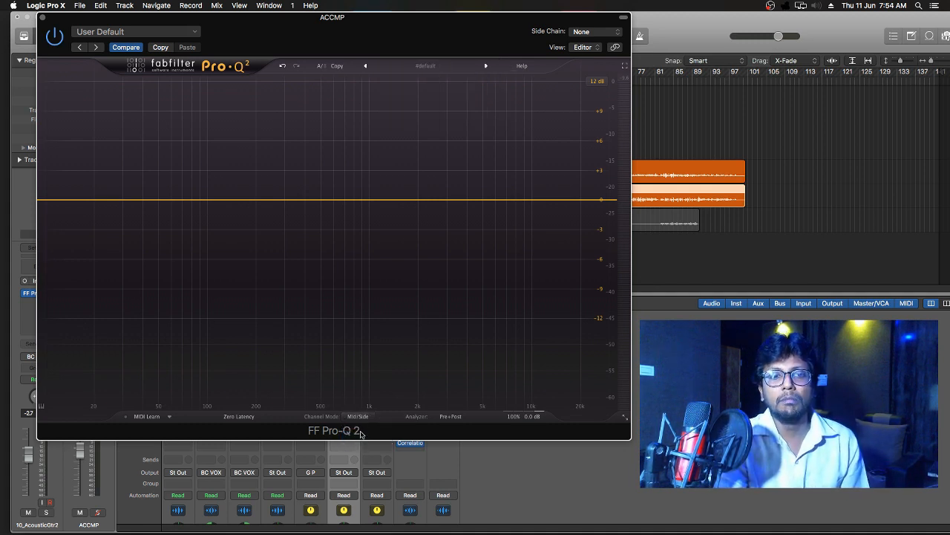
Step: Add a low bell band and split it into a mid band at about 53 Hz and a side band at about 73 Hz
click(175, 202)
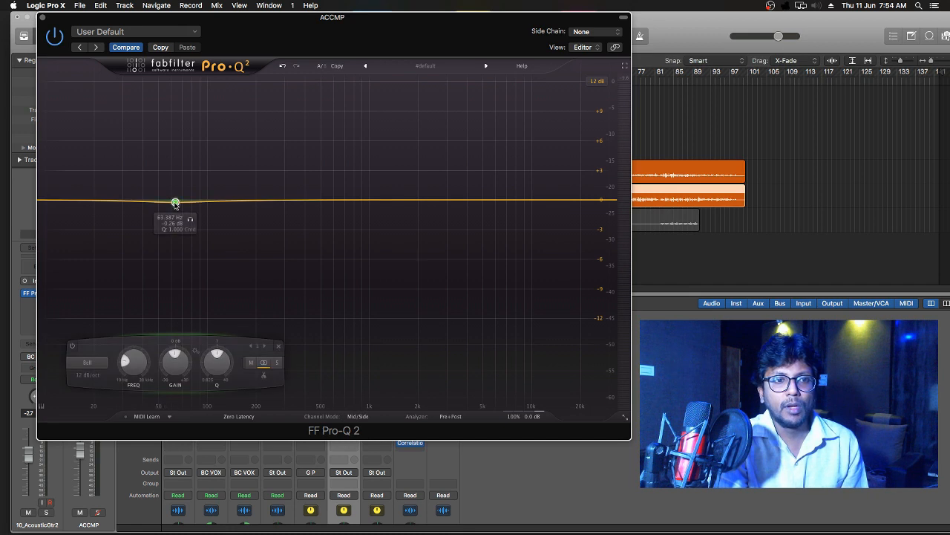
click(251, 362)
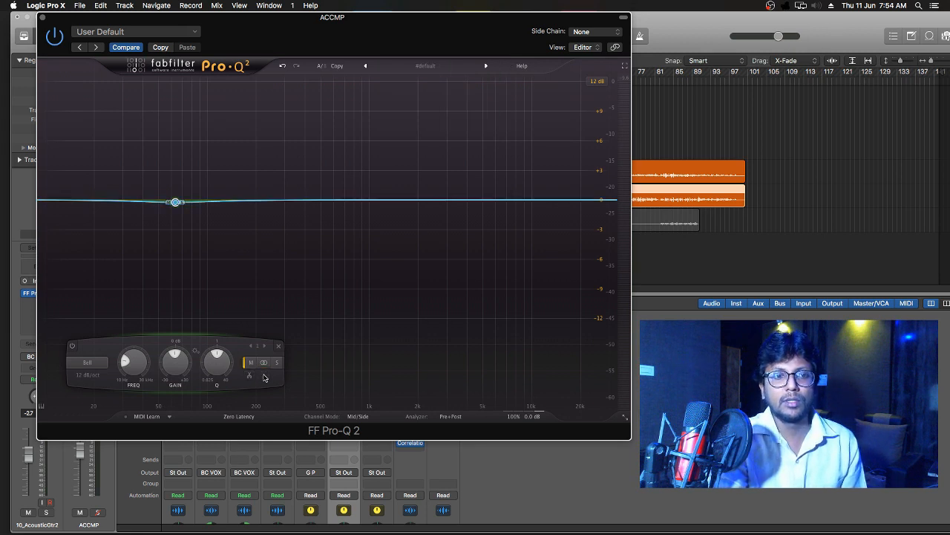
double_click(170, 204)
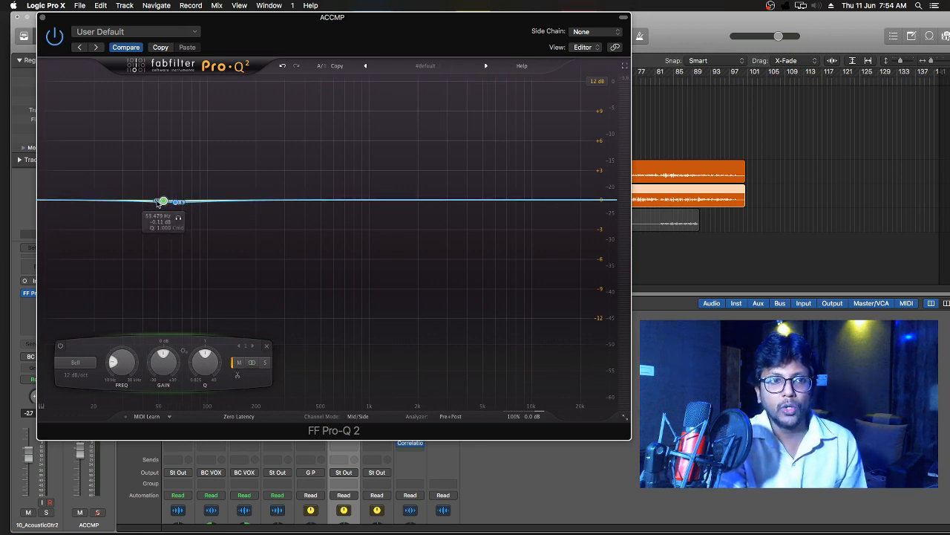
drag(181, 205, 192, 205)
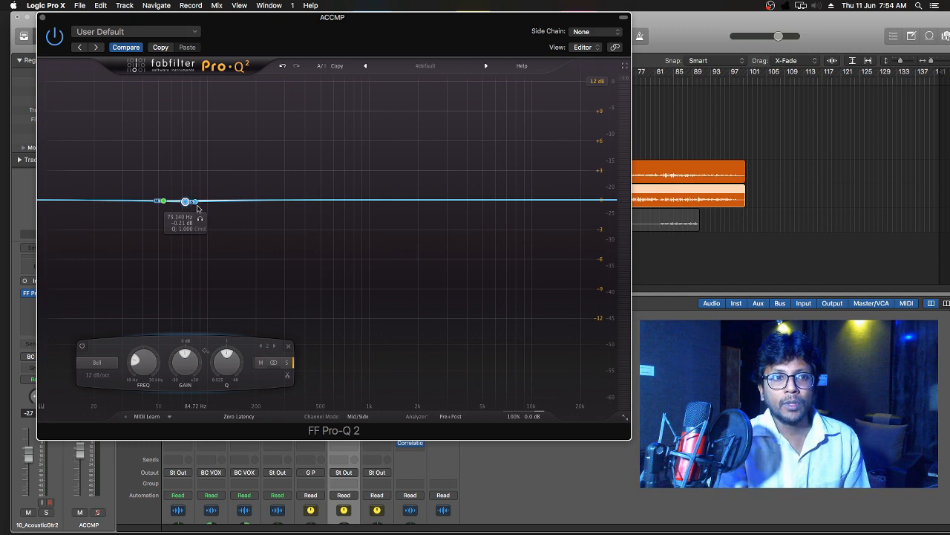
Step: Change the side band's filter shape to Low Cut
click(99, 375)
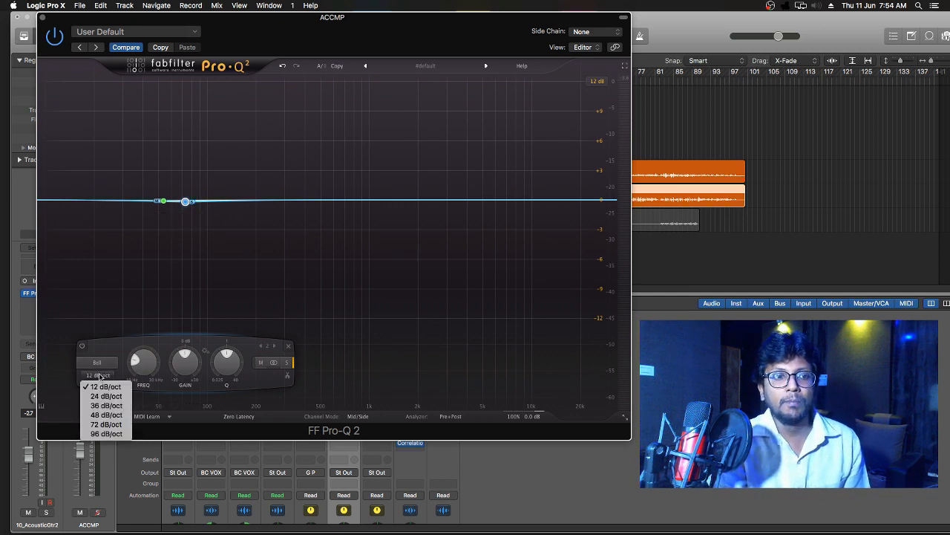
click(105, 363)
click(105, 363)
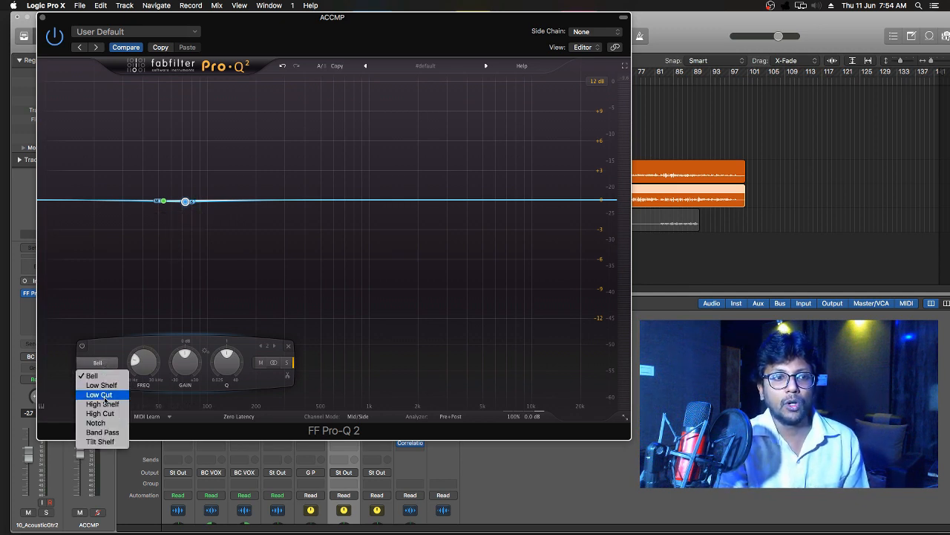
click(102, 395)
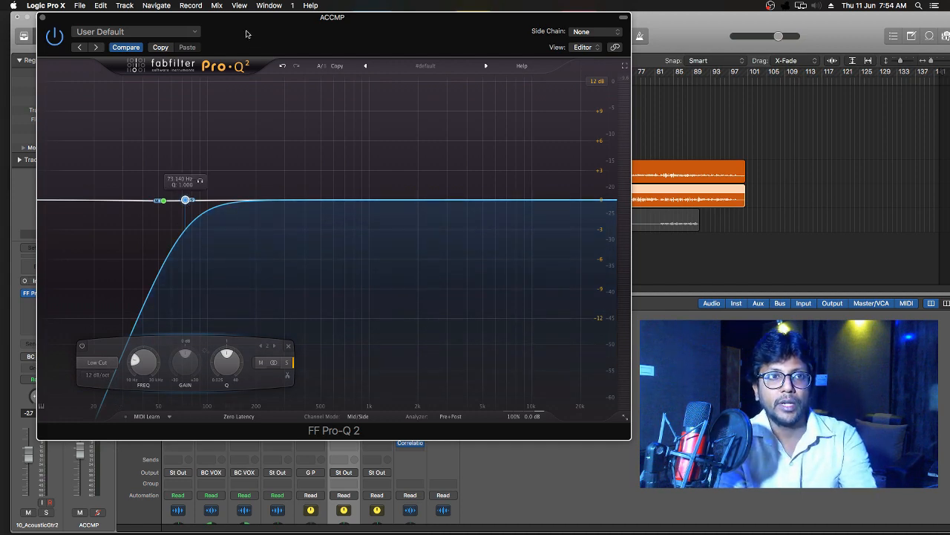
Step: Solo 09_AcousticGtr1 and 10_AcousticGtr2 and start playback, keeping the ACCMP equalizer in view
drag(246, 30, 351, 245)
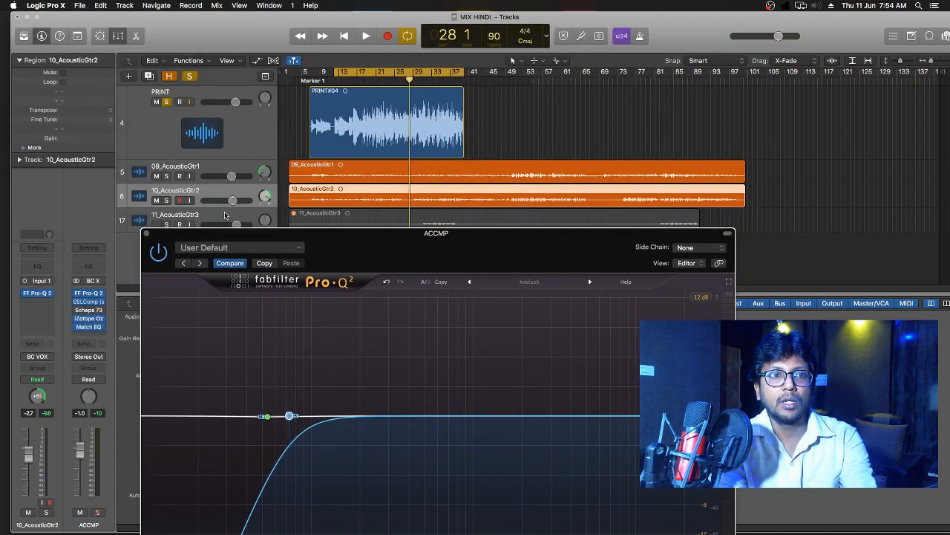
click(166, 176)
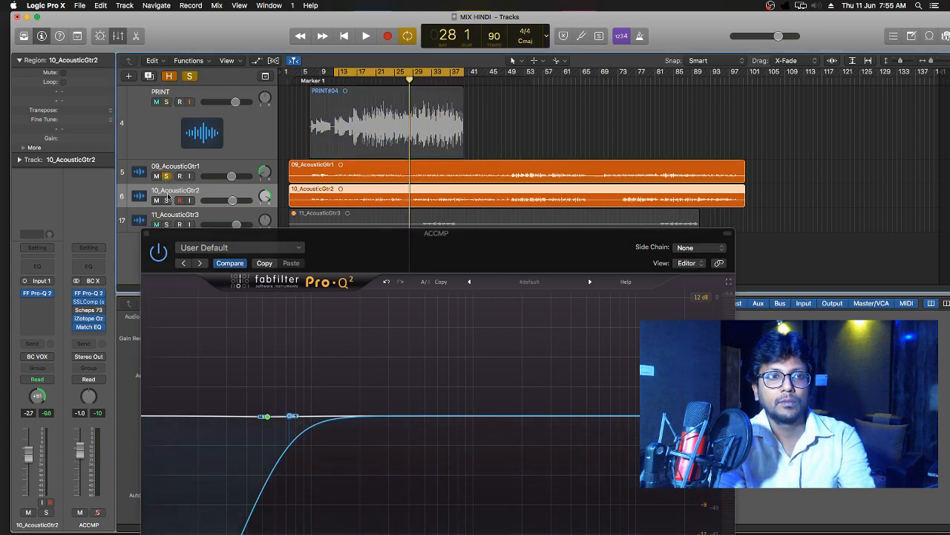
click(166, 201)
key(space)
drag(254, 236, 218, 63)
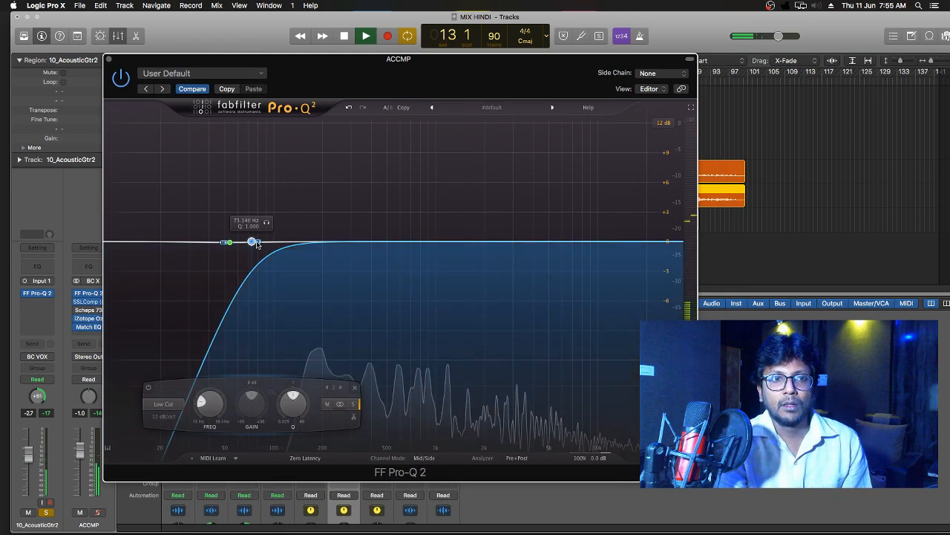
Step: Raise the side low cut to about 408 Hz and move the mid bell to about 201 Hz with a +1.41 dB boost
drag(257, 242, 375, 255)
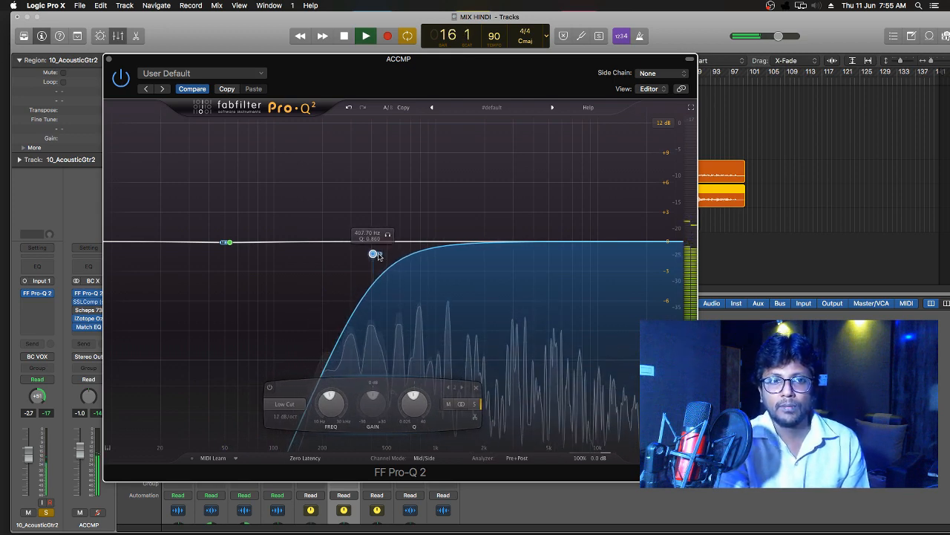
click(236, 245)
drag(237, 245, 326, 232)
scroll(326, 232, down, 2)
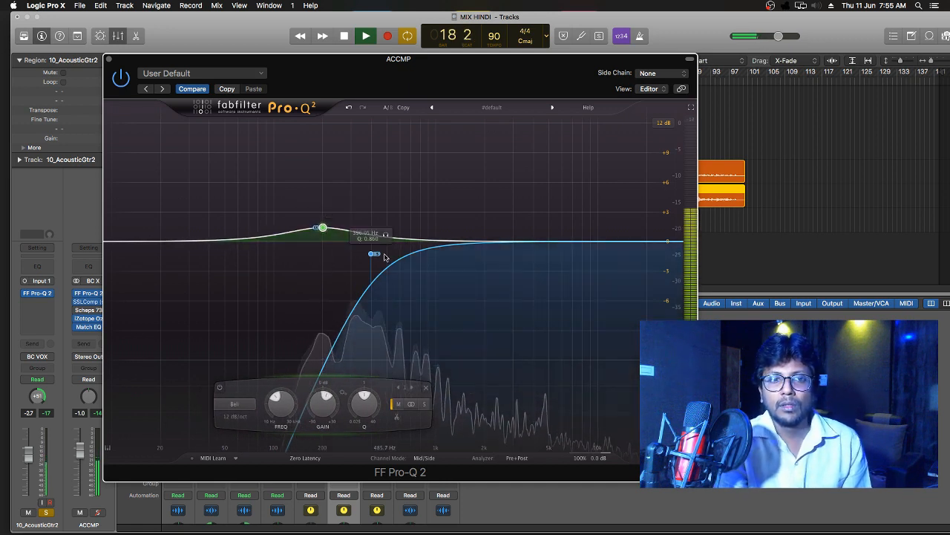
Step: Sweep the side low cut up to about 627 Hz and bring it back to about 422 Hz during playback
drag(376, 258, 407, 267)
drag(222, 74, 293, 143)
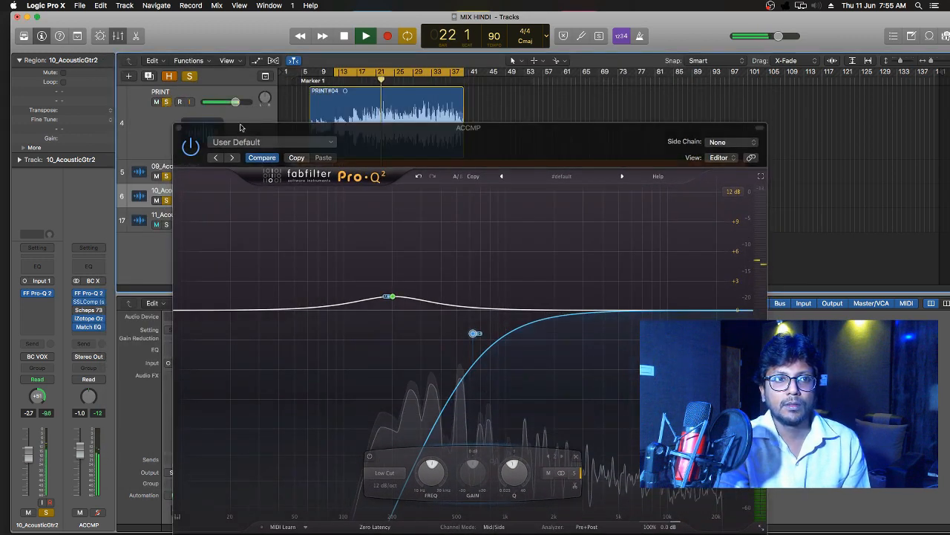
drag(396, 128, 331, 56)
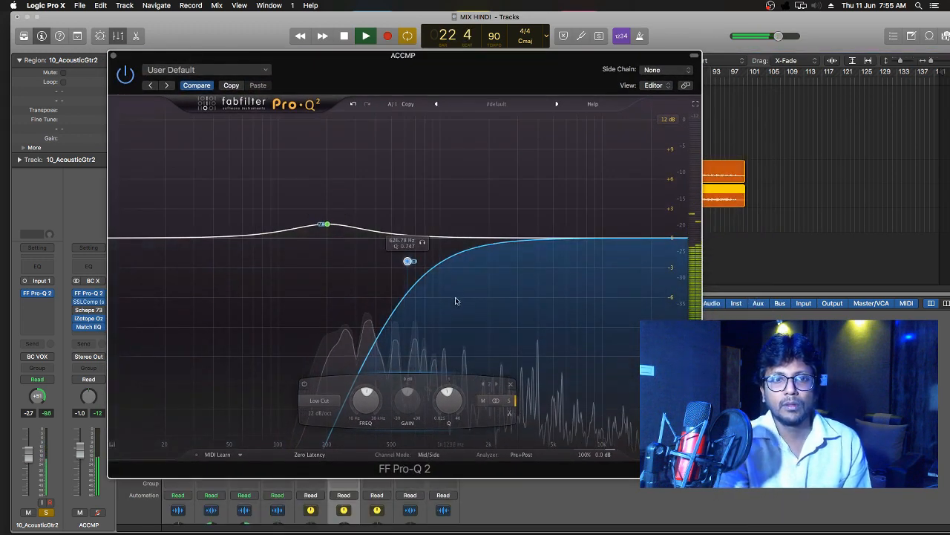
drag(413, 264, 385, 264)
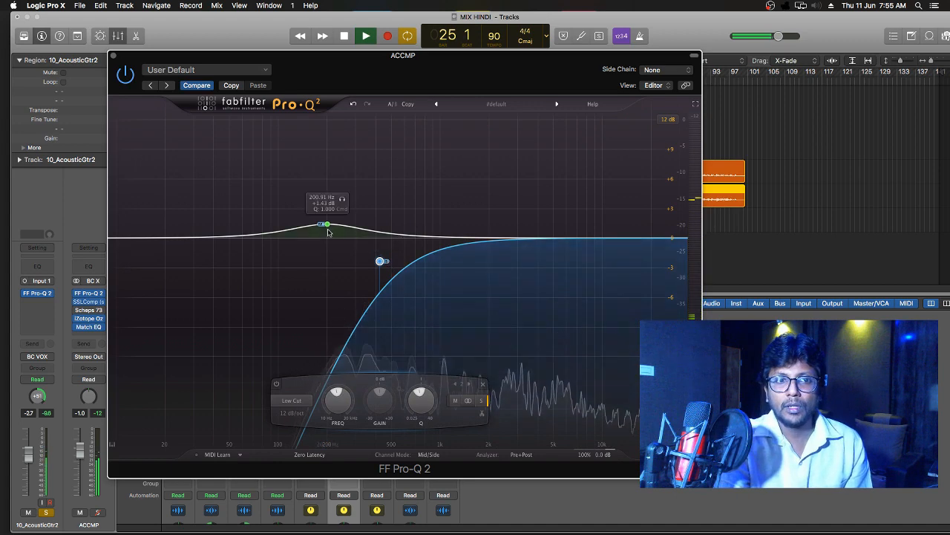
Step: Fine-tune the equalizer by lowering the mid bell's boost and frequency slightly and nudging the side low cut a little lower
drag(328, 226, 322, 228)
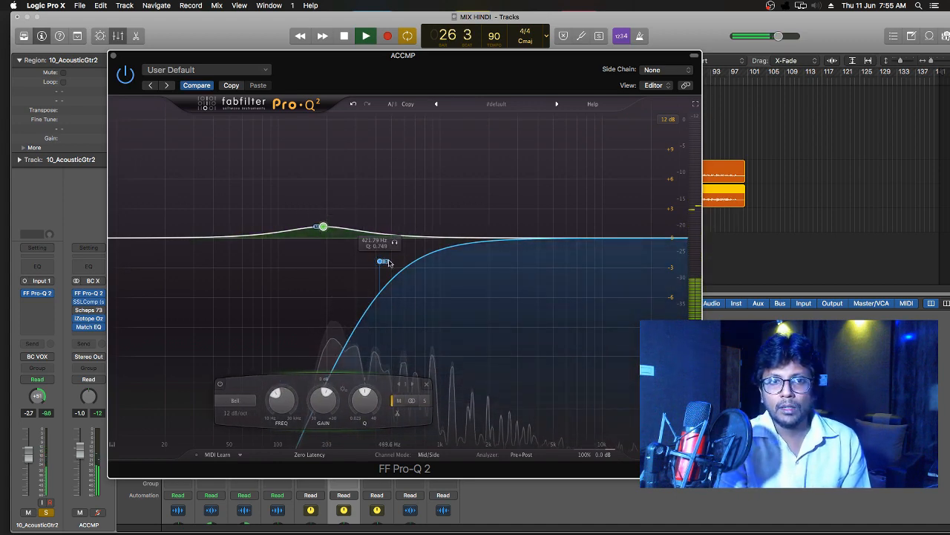
click(383, 263)
drag(384, 263, 378, 261)
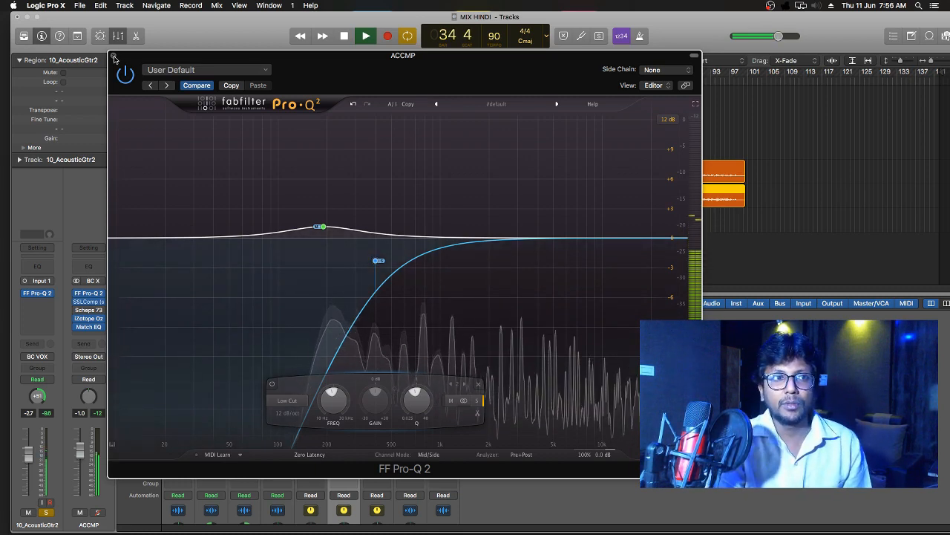
Step: Close the Pro-Q 2 equalizer, stop playback, and open the Scheps 73 plug-in on the ACCMP channel
click(112, 56)
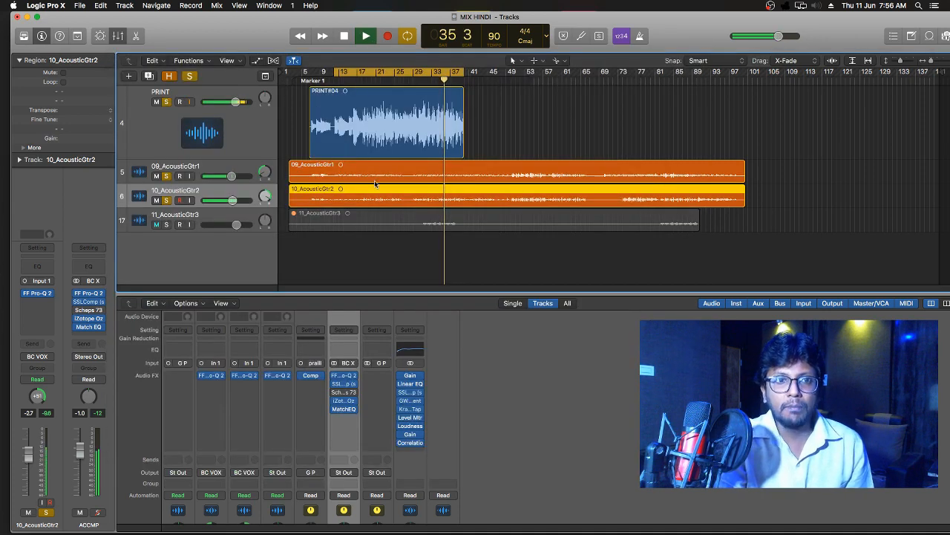
key(space)
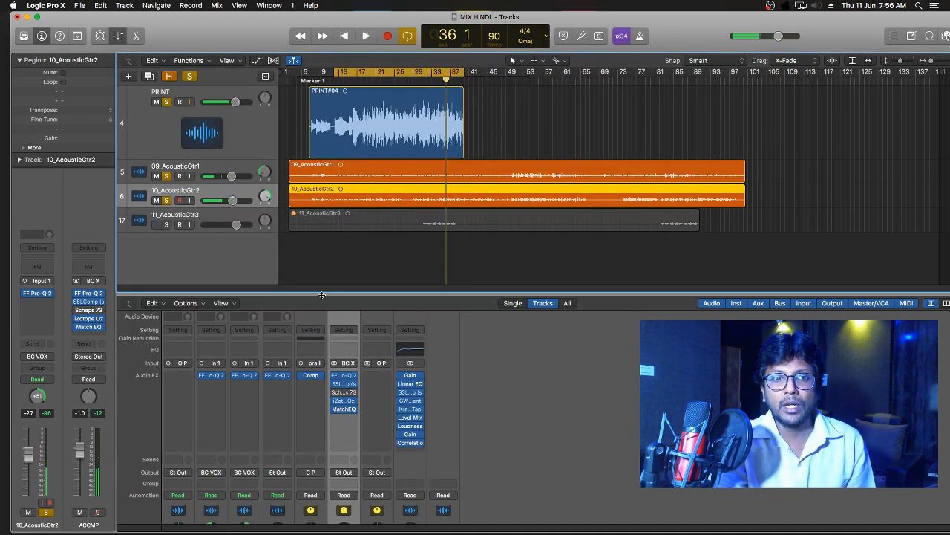
click(343, 393)
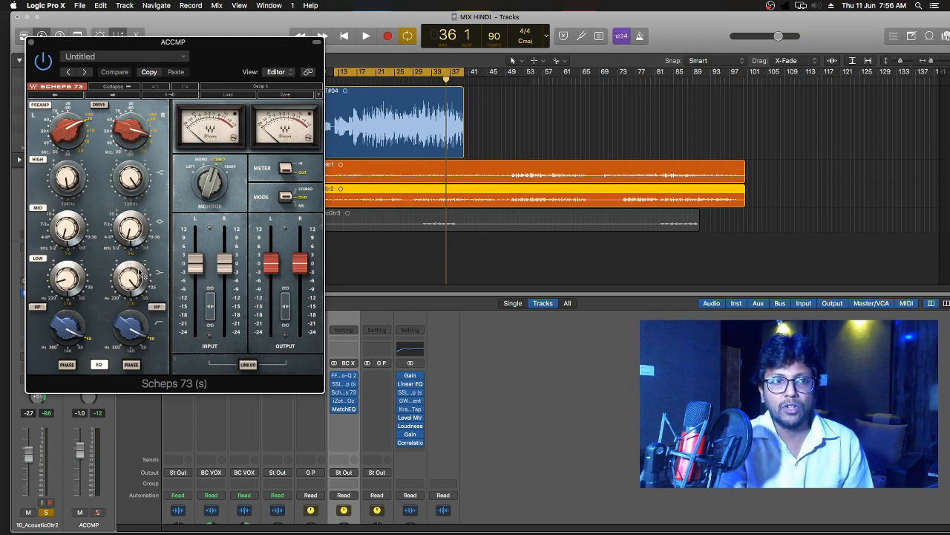
Step: Switch the Scheps 73 mode to Stereo and adjust the left channel's preamp knob
click(286, 199)
click(286, 199)
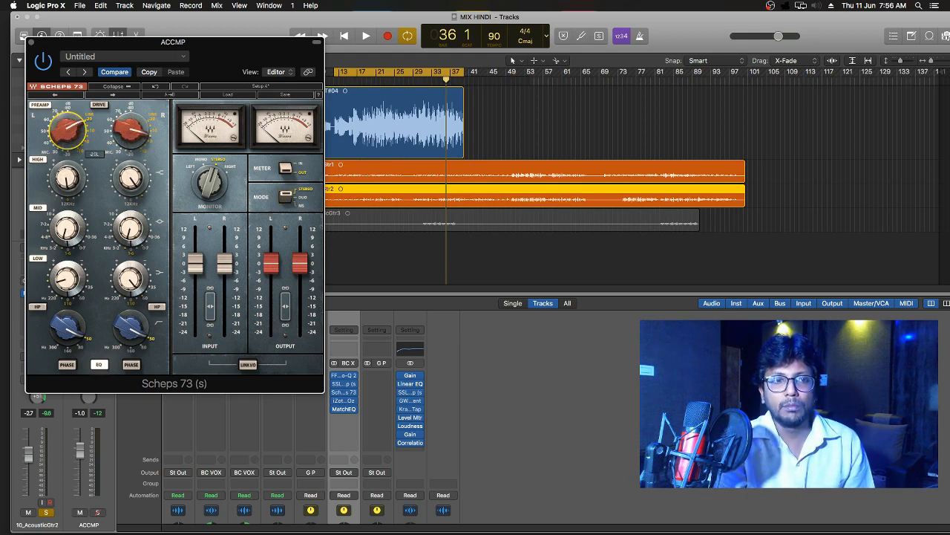
drag(67, 131, 59, 139)
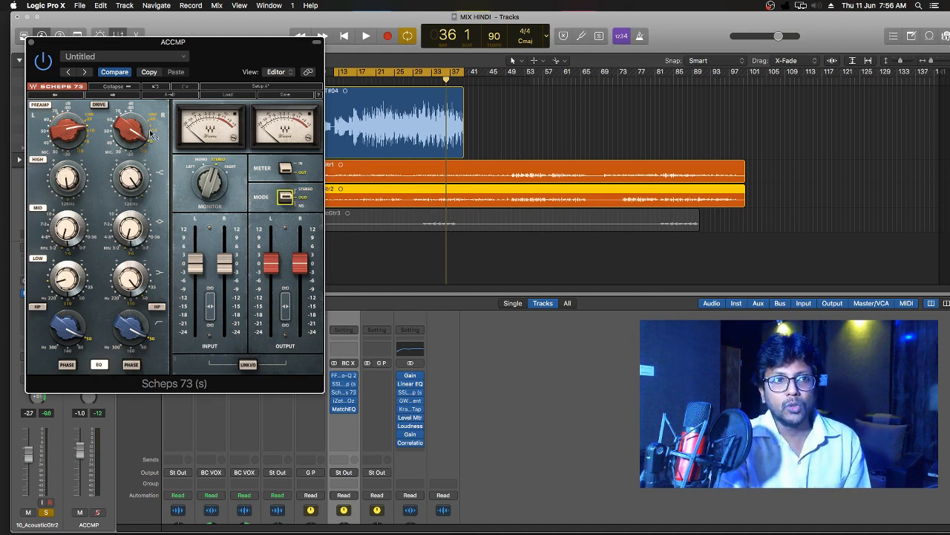
Step: Adjust the right channel's preamp and the low-band knobs of both channels in Scheps 73, and close the plug-in
drag(131, 131, 84, 108)
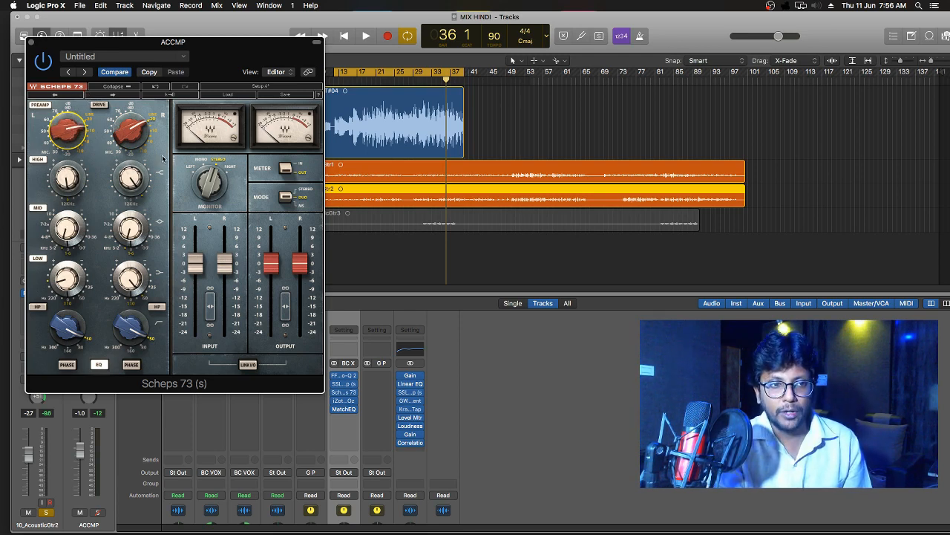
drag(131, 279, 131, 272)
click(69, 281)
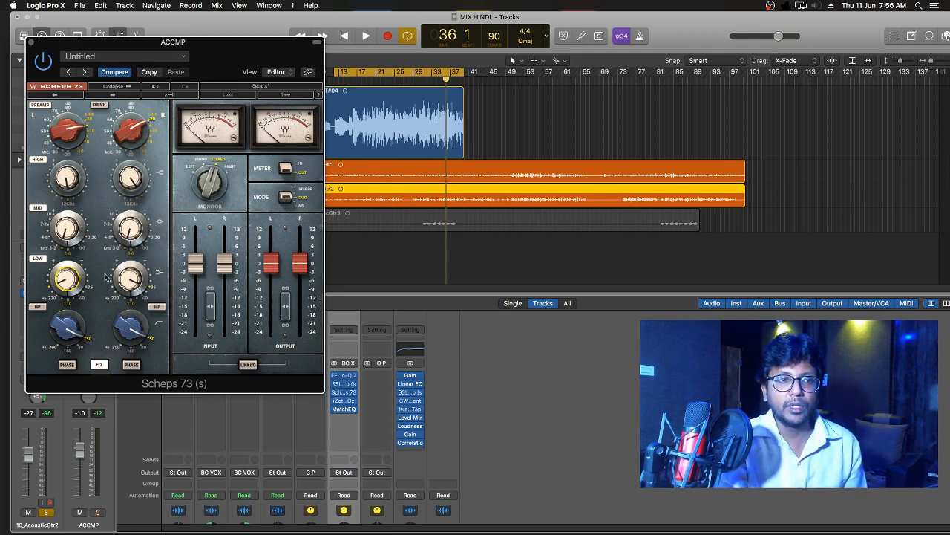
click(131, 280)
drag(131, 279, 130, 277)
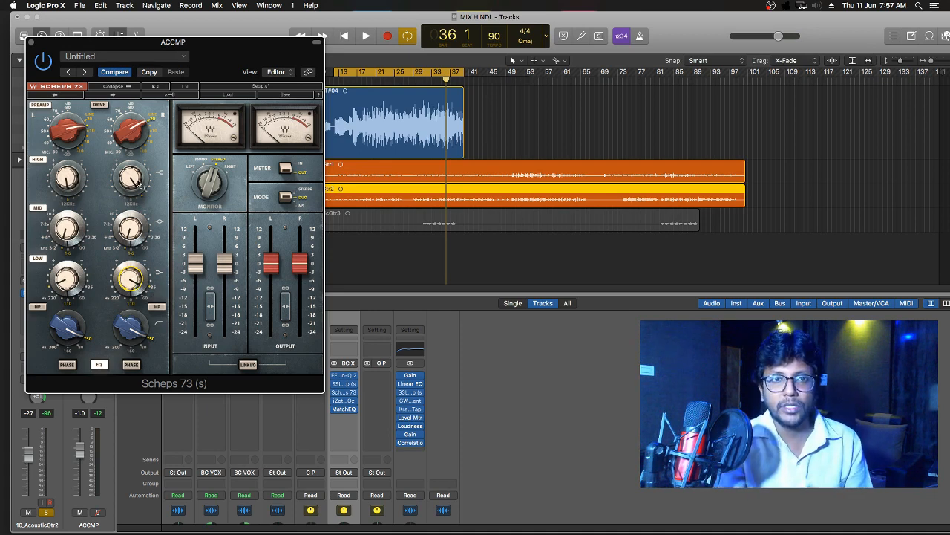
mouse_move(139, 186)
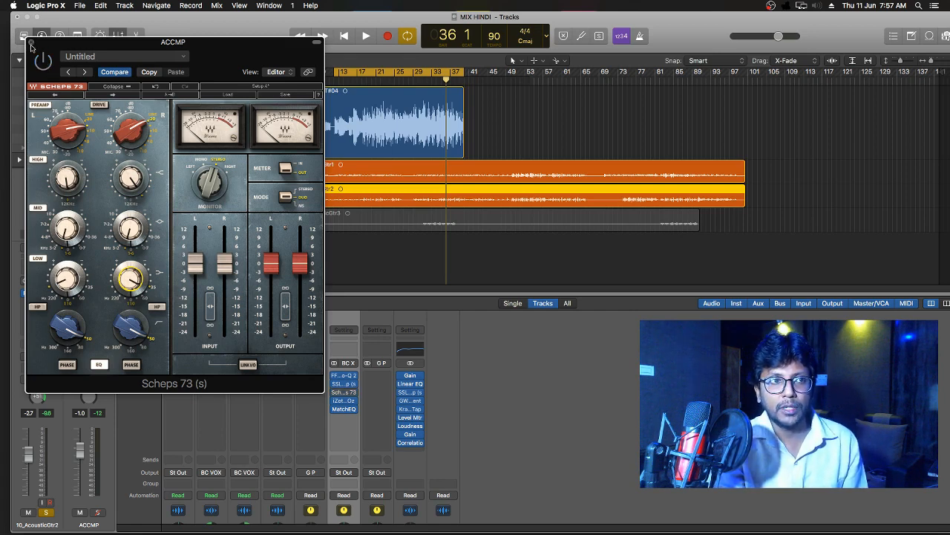
click(30, 43)
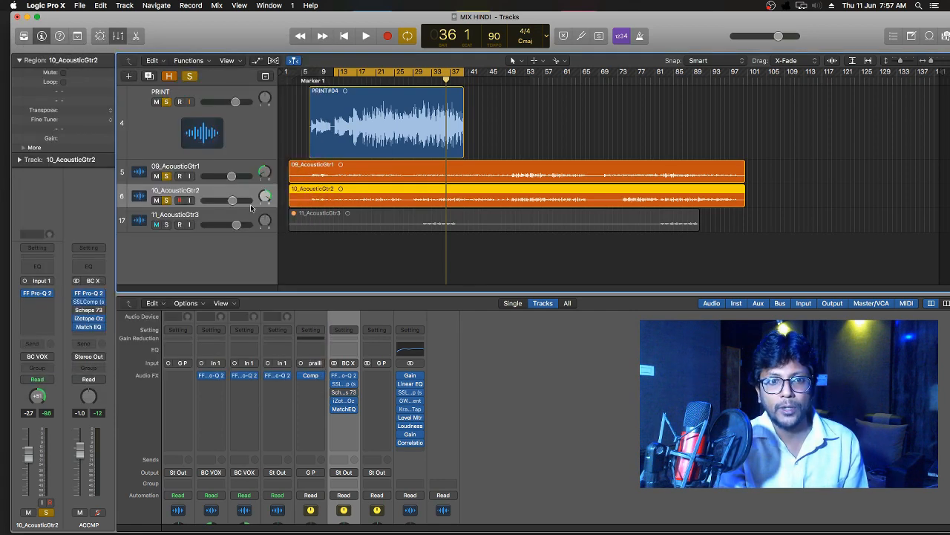
Step: Open the SSLComp bus compressor on the ACCMP channel and start playback from the beginning of the cycle range
click(344, 377)
click(114, 55)
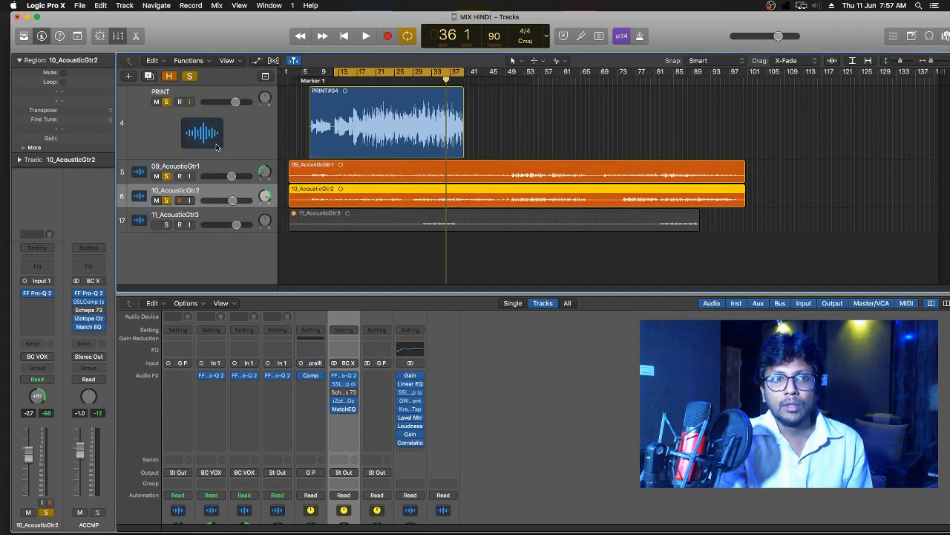
click(346, 383)
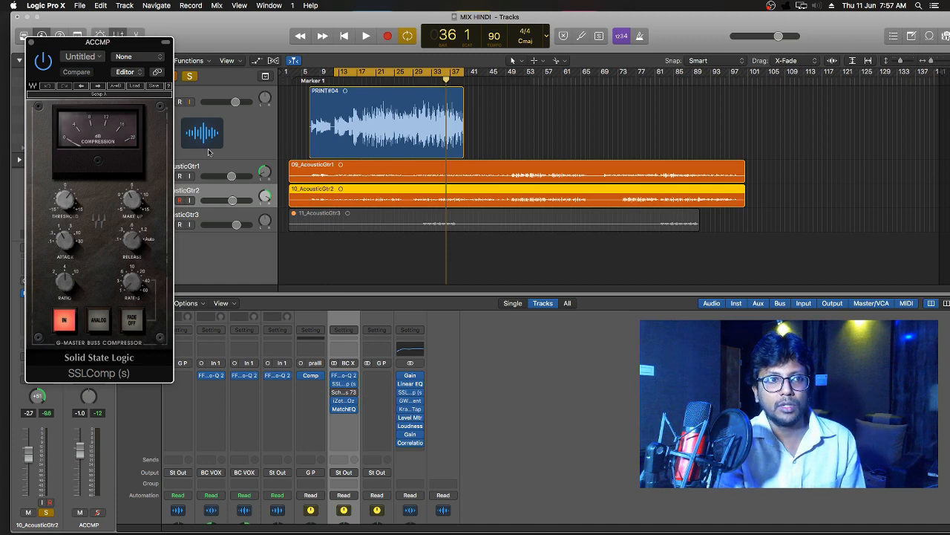
click(348, 79)
click(366, 36)
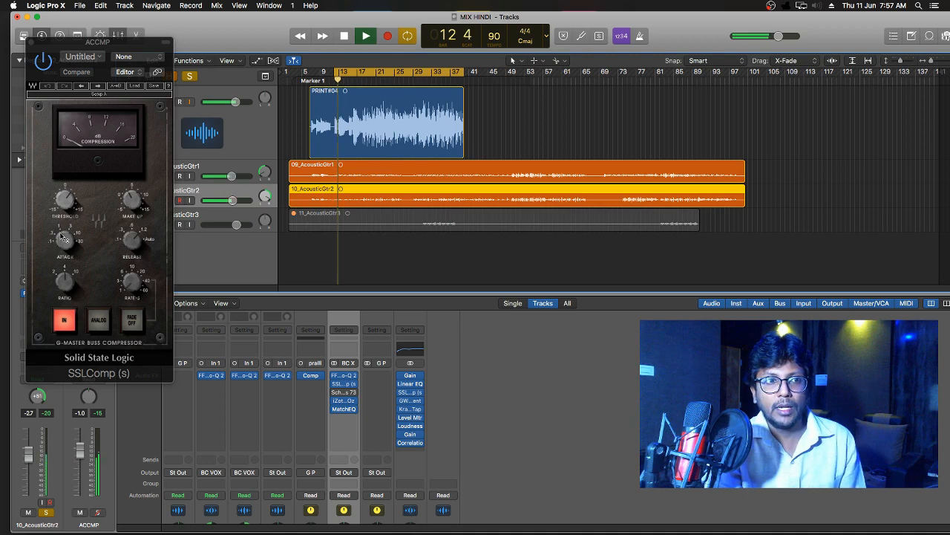
Step: Adjust the SSLComp threshold while playing a later part of the song, close the compressor, and stop playback
drag(67, 204, 65, 199)
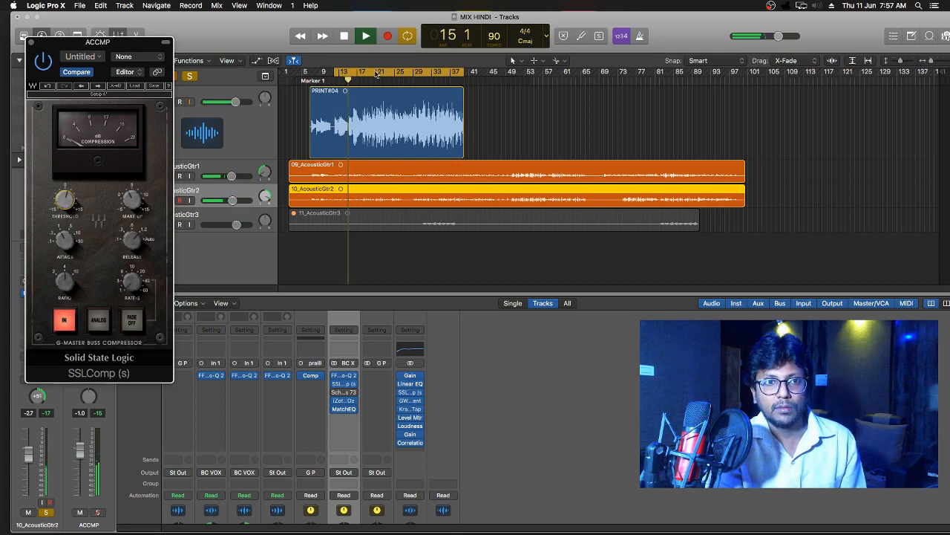
click(362, 80)
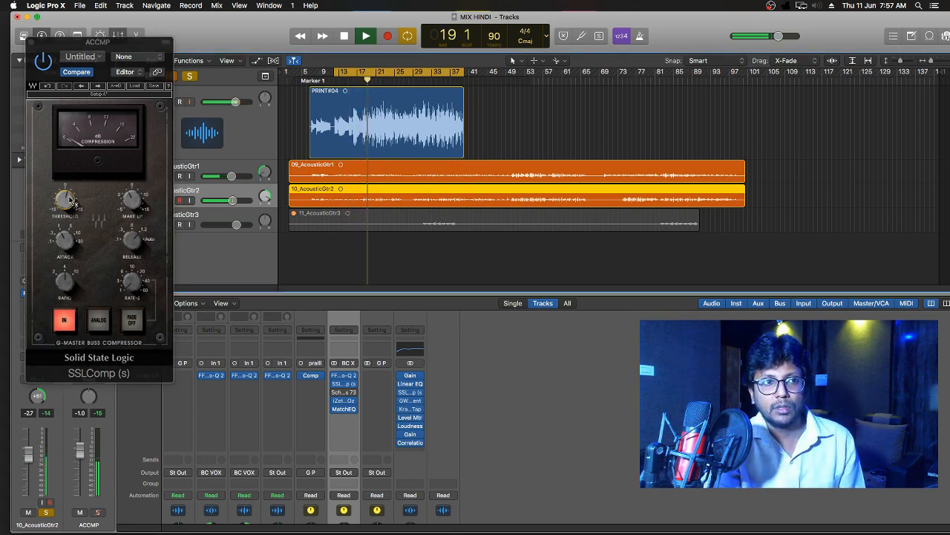
click(42, 187)
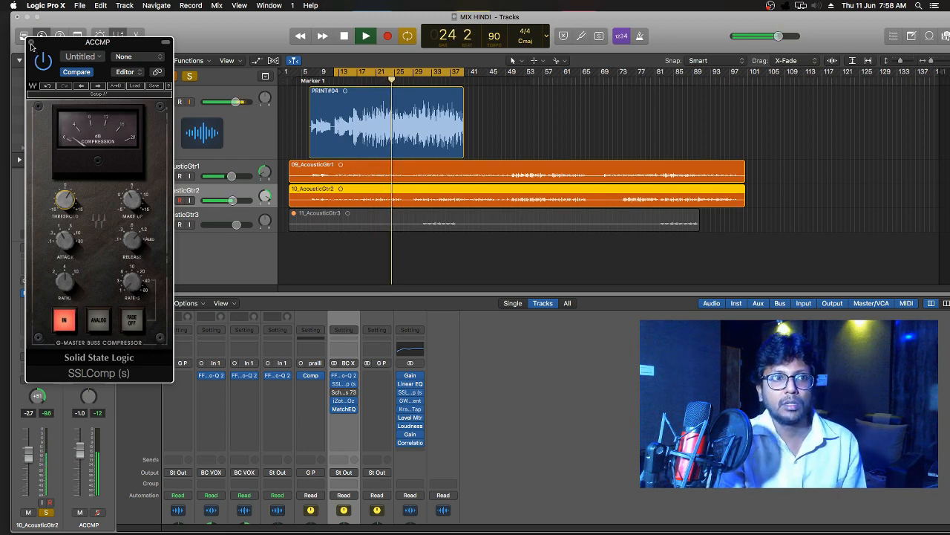
click(30, 43)
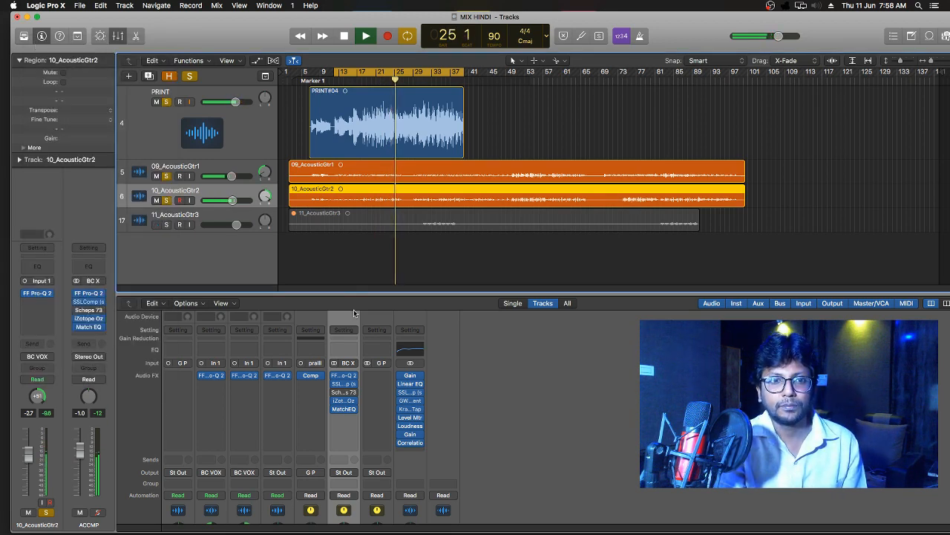
click(344, 36)
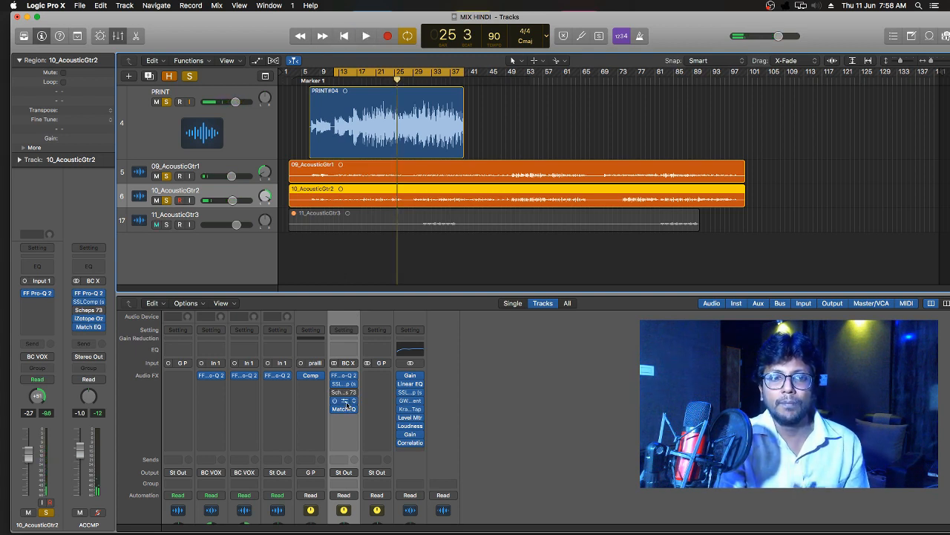
Step: Open the Correlation Meter on the stereo output and place it over the lower part of the mixer
click(410, 435)
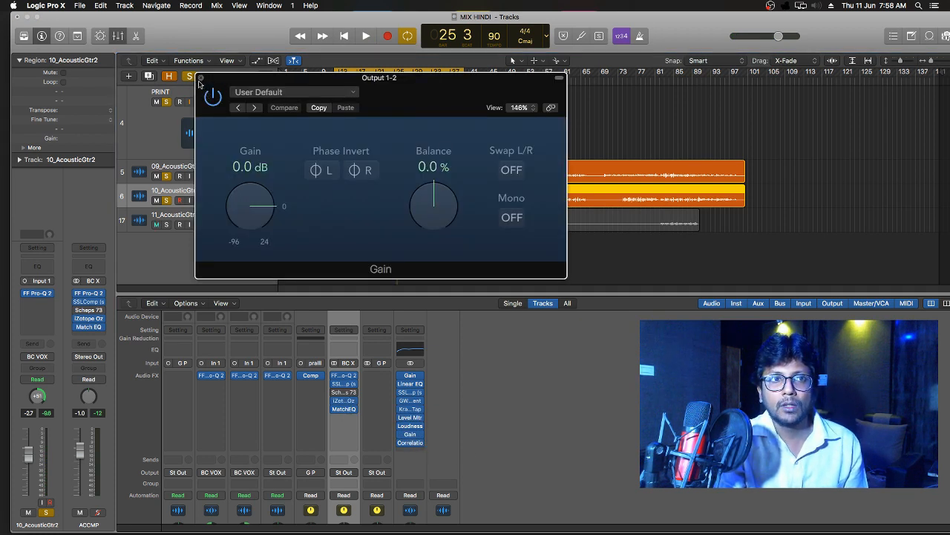
click(200, 79)
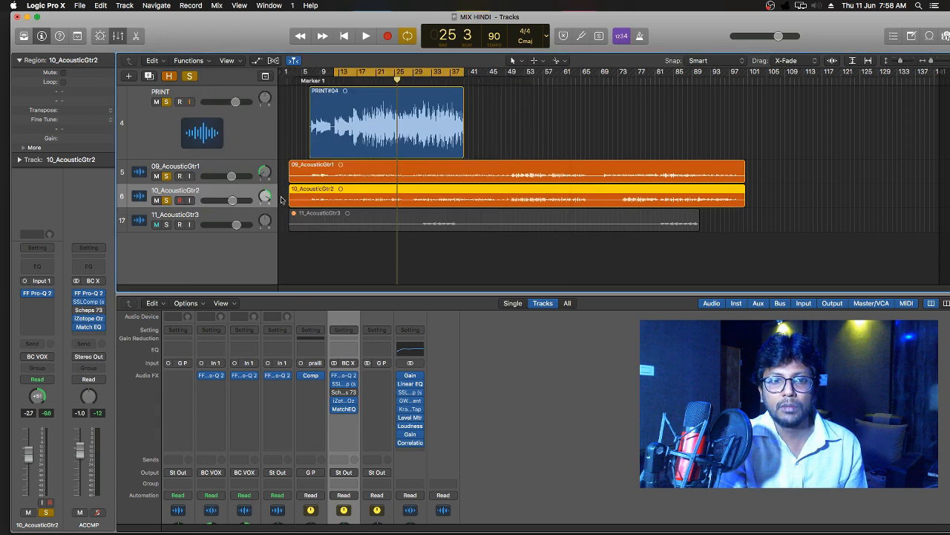
click(411, 443)
drag(731, 399, 214, 414)
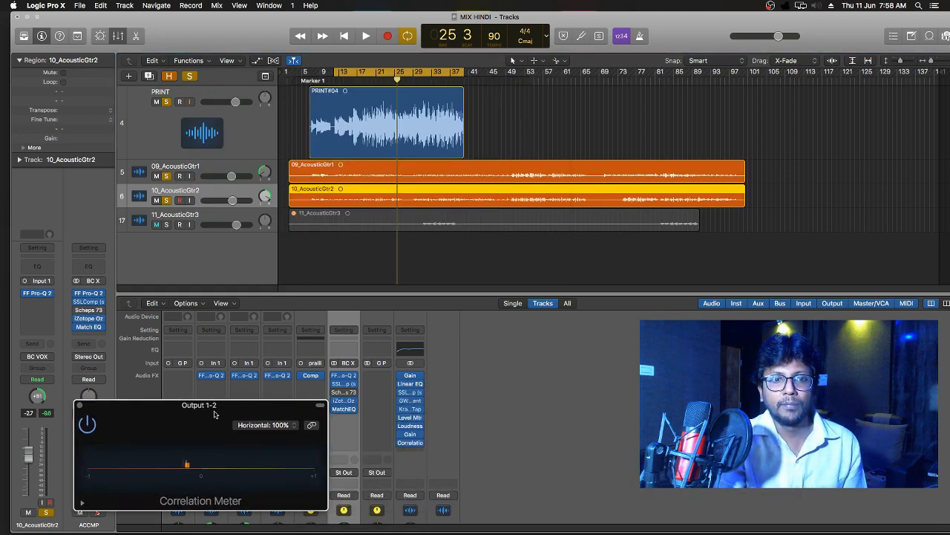
Step: Open the iZotope Ozone 7 Imager on the ACCMP channel and lower the Band 2/3 crossover to 1.95 kHz
click(345, 401)
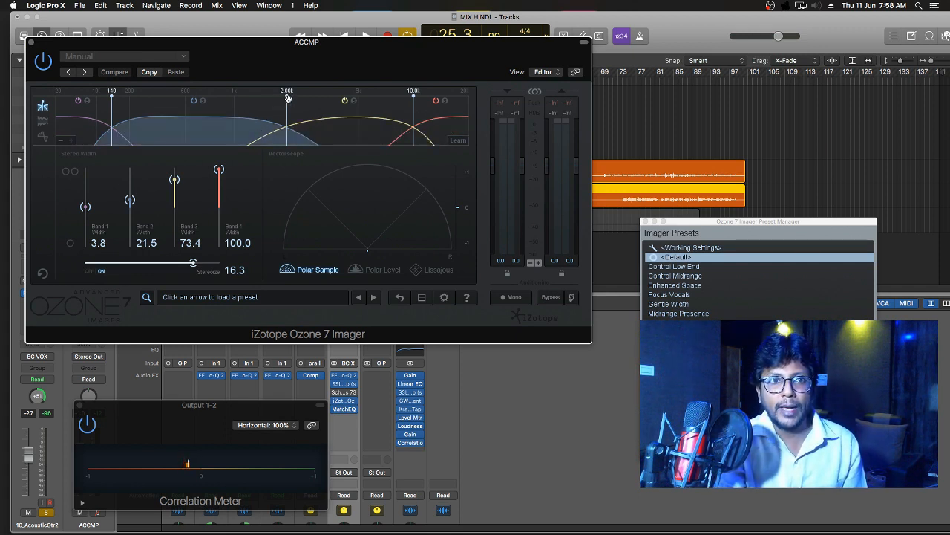
drag(287, 97, 284, 99)
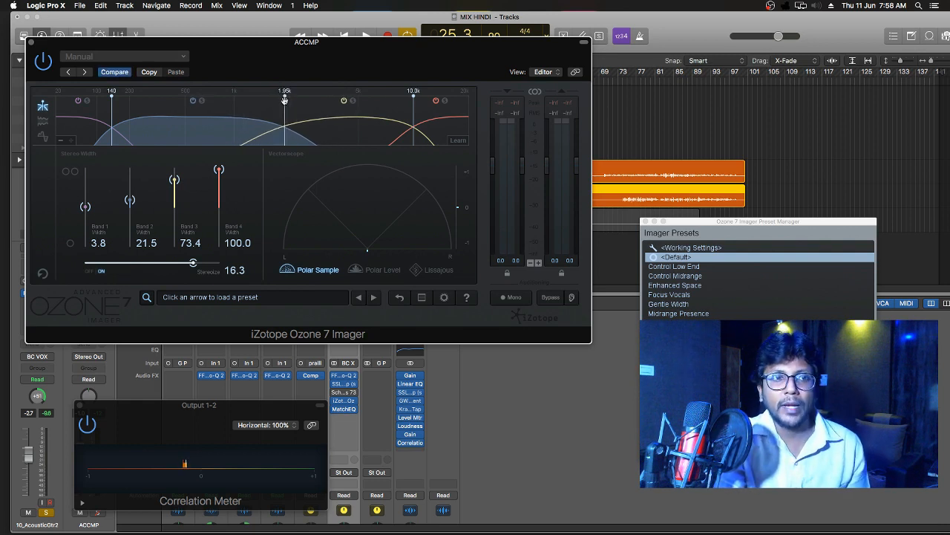
Step: Switch the imager's Stereoize option off and on again to demonstrate it, keeping its amount at 16.3
click(102, 274)
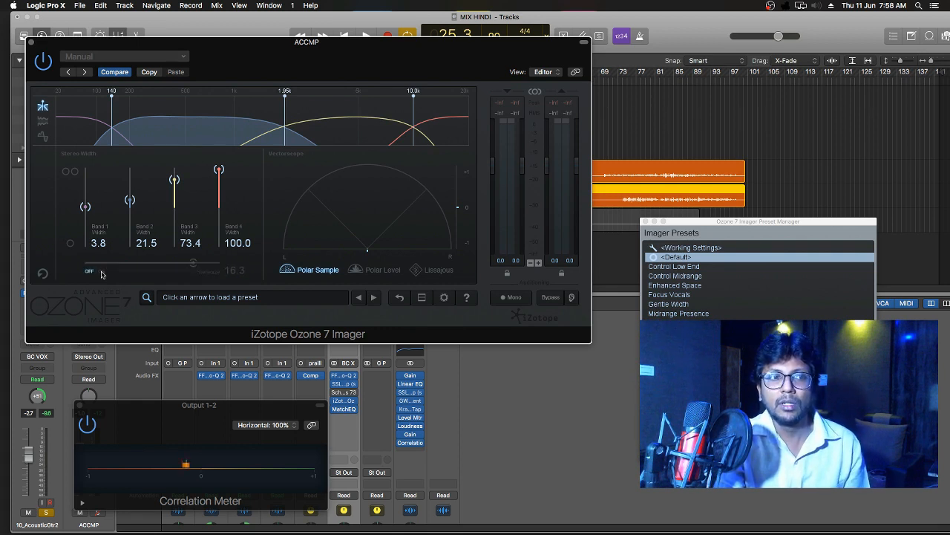
click(101, 274)
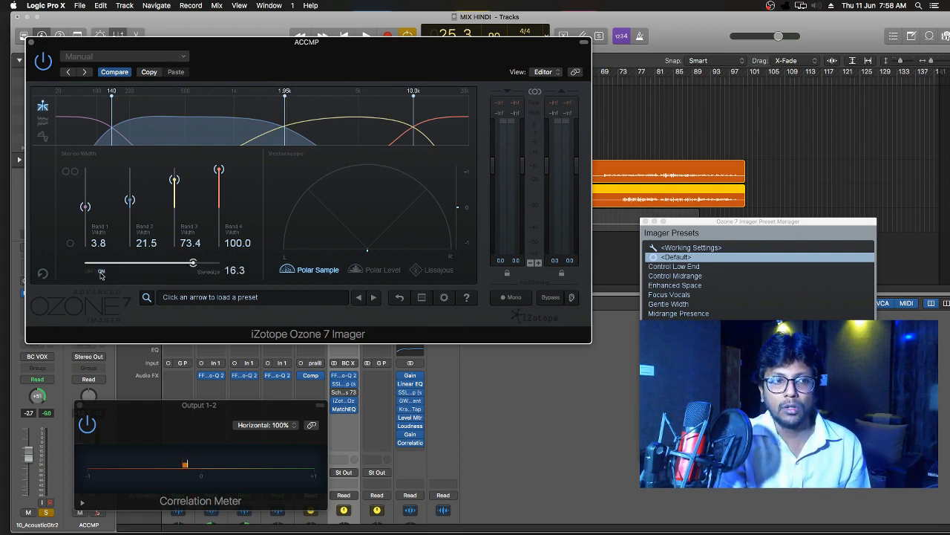
click(101, 274)
click(101, 274)
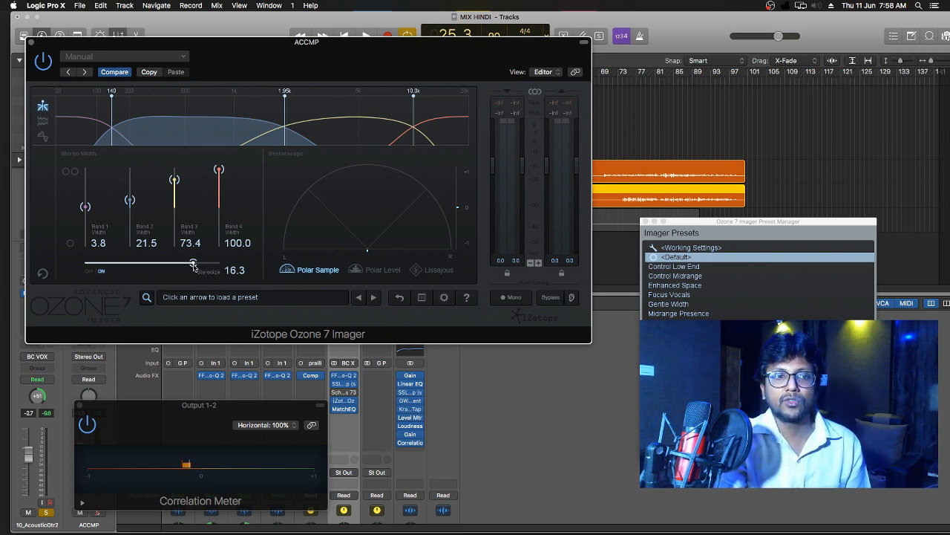
mouse_move(193, 266)
mouse_down()
mouse_move(217, 265)
mouse_move(159, 266)
mouse_move(193, 264)
mouse_up()
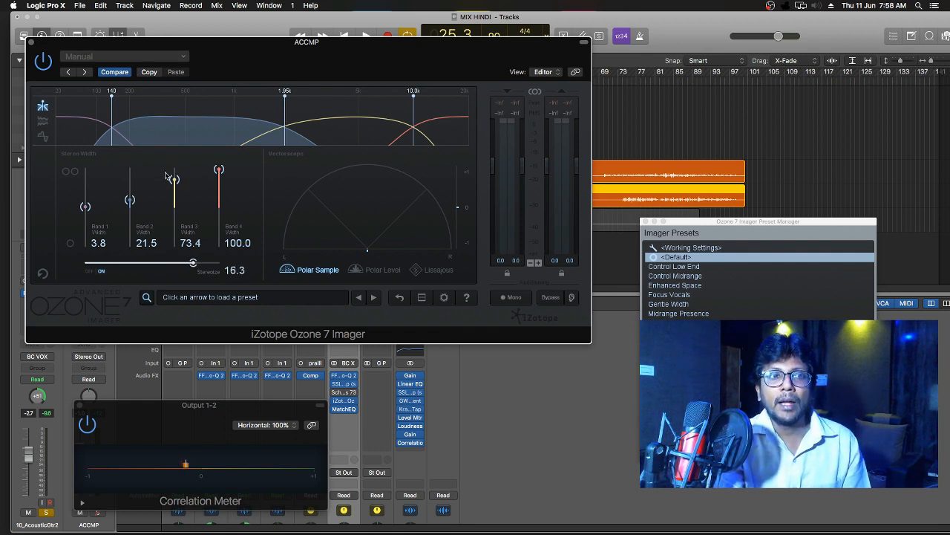
Step: Try narrower widths on the imager's upper bands, ending with Band 3 at 64.6 and Band 4 at 62.0
drag(174, 179, 176, 211)
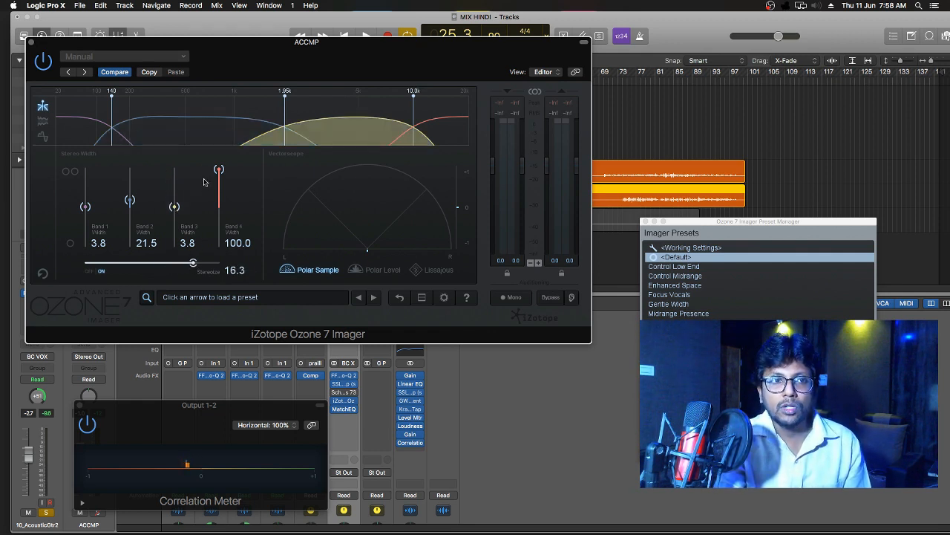
drag(219, 170, 228, 193)
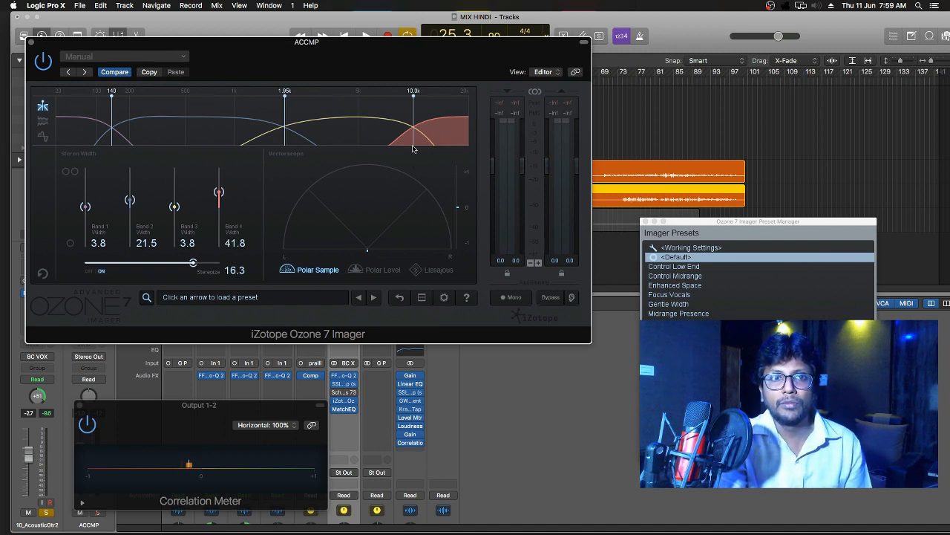
drag(220, 192, 220, 187)
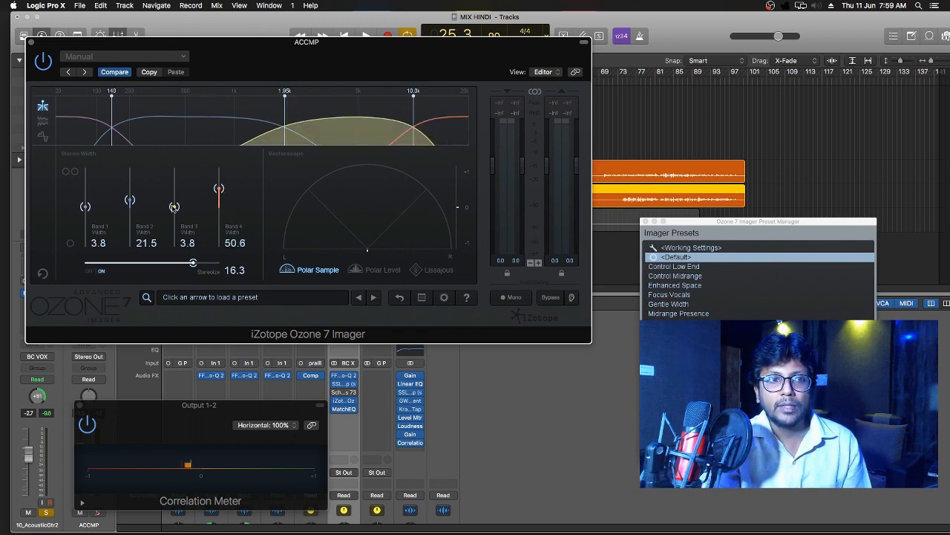
drag(174, 207, 174, 184)
click(219, 188)
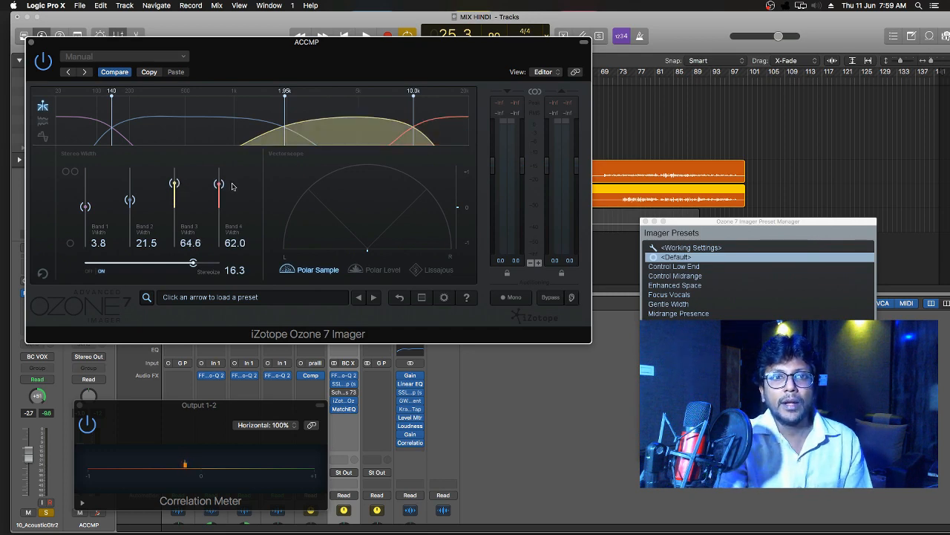
Step: Move the imager clear of the track headers, unsolo the PRINT track, and play from about bar 21 with cycling off
drag(226, 51, 263, 171)
click(167, 101)
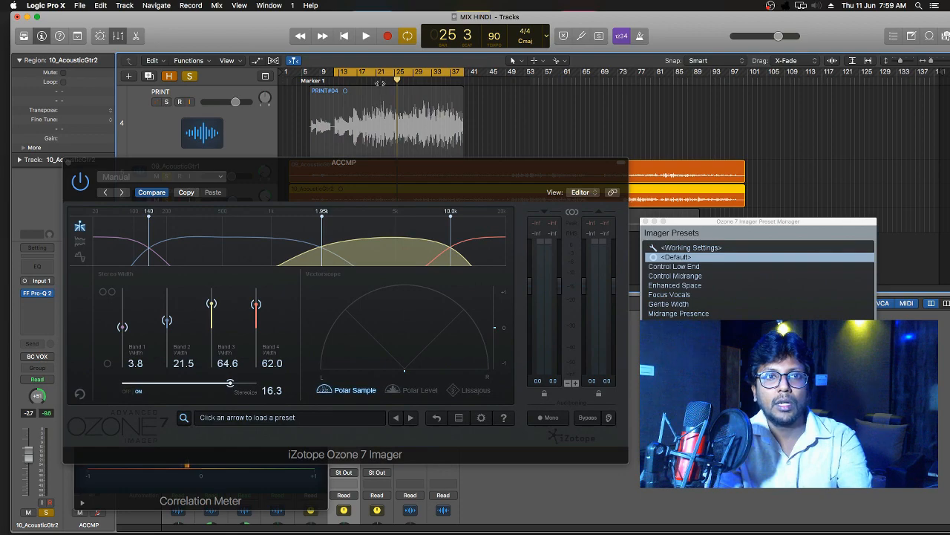
click(379, 81)
key(space)
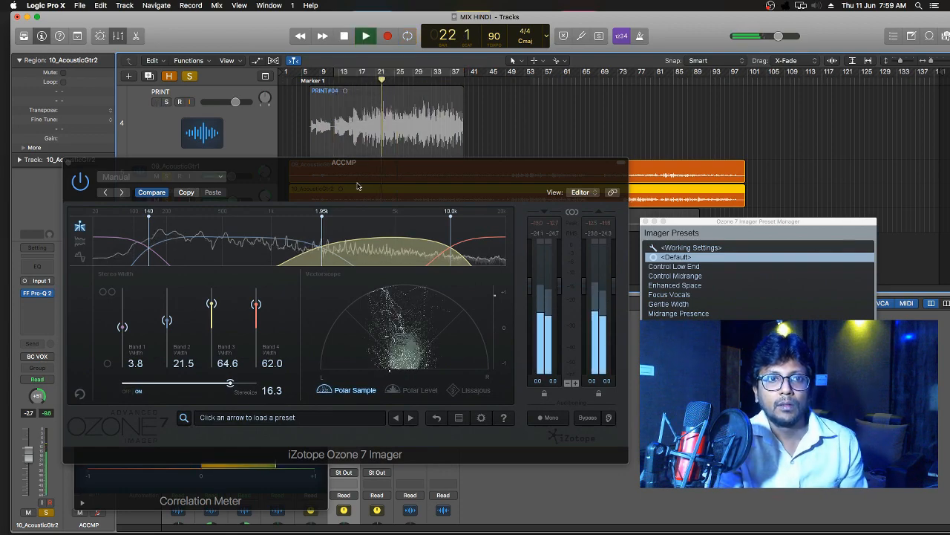
Step: Raise the imager's Band 3 width to 93.7, Band 4 width to 70.9 and Stereoize to 18.8 during playback
drag(358, 185, 332, 99)
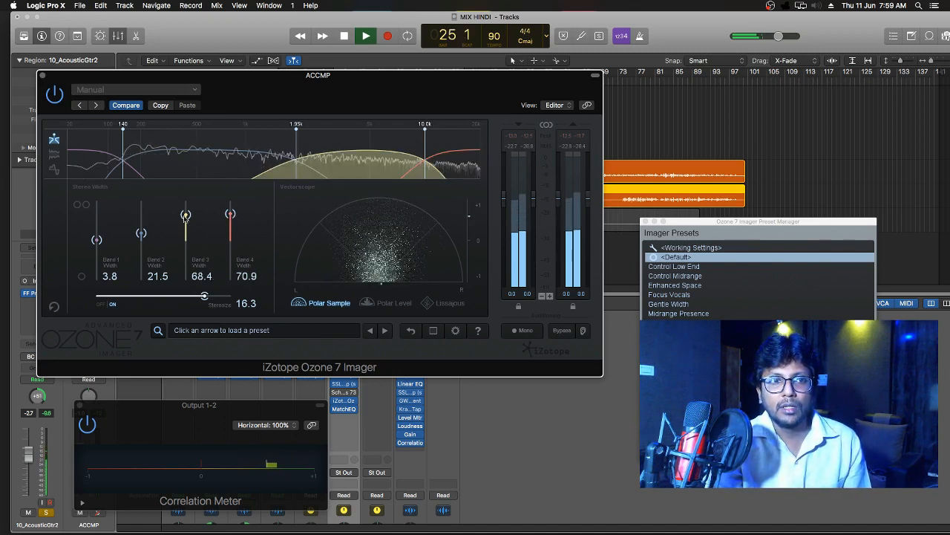
drag(203, 298, 220, 299)
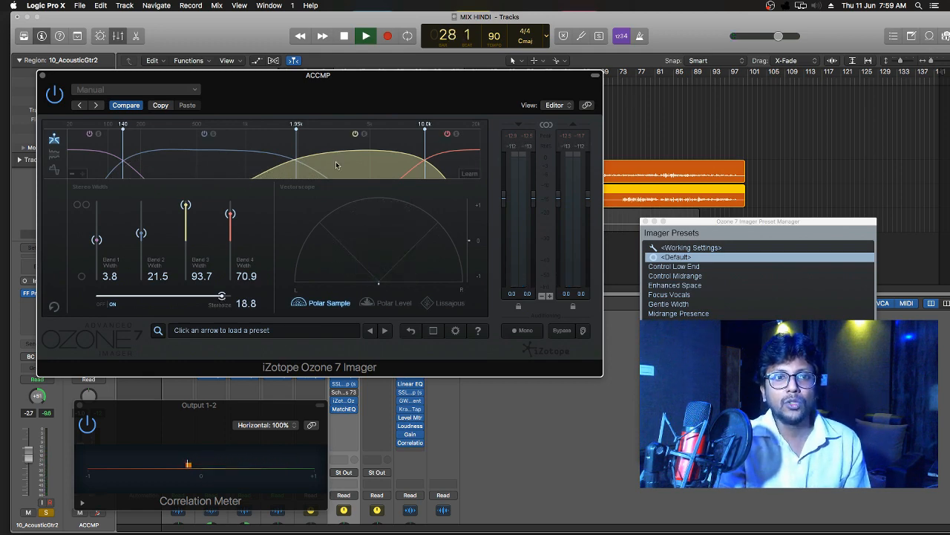
drag(356, 76, 329, 67)
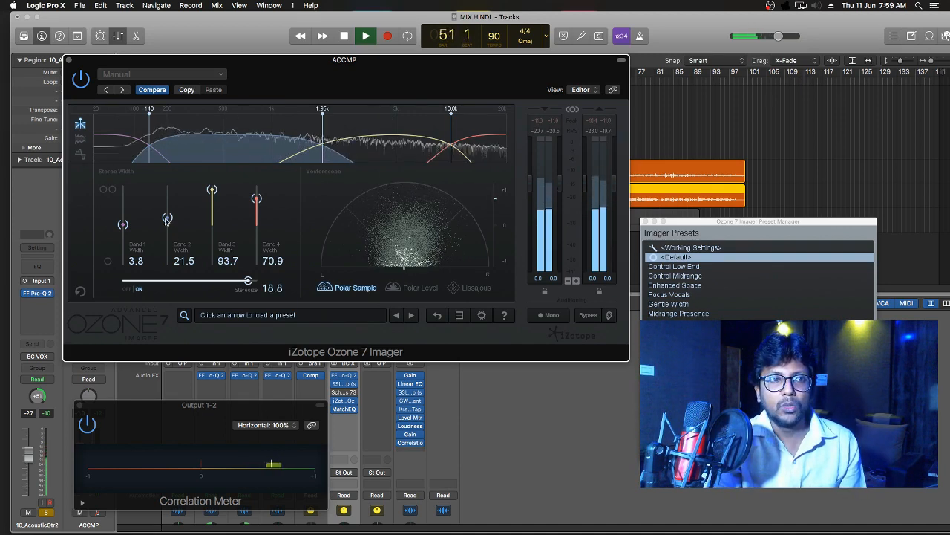
Step: Set the imager's stereo widths to 24.1 for Band 1, 59.5 for Band 2, 74.7 for Band 3 and 100.0 for Band 4
mouse_move(168, 218)
mouse_down()
mouse_move(172, 188)
mouse_move(169, 202)
mouse_up()
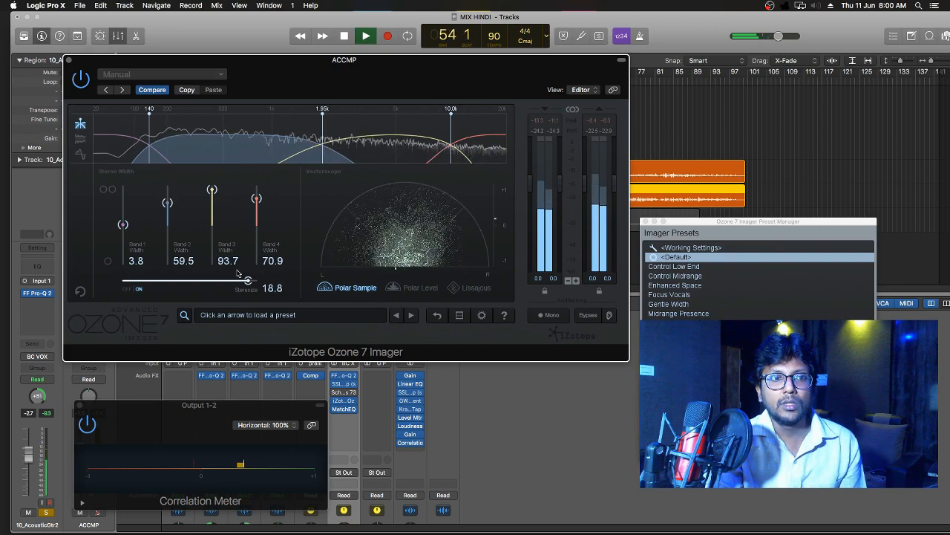
drag(256, 199, 212, 197)
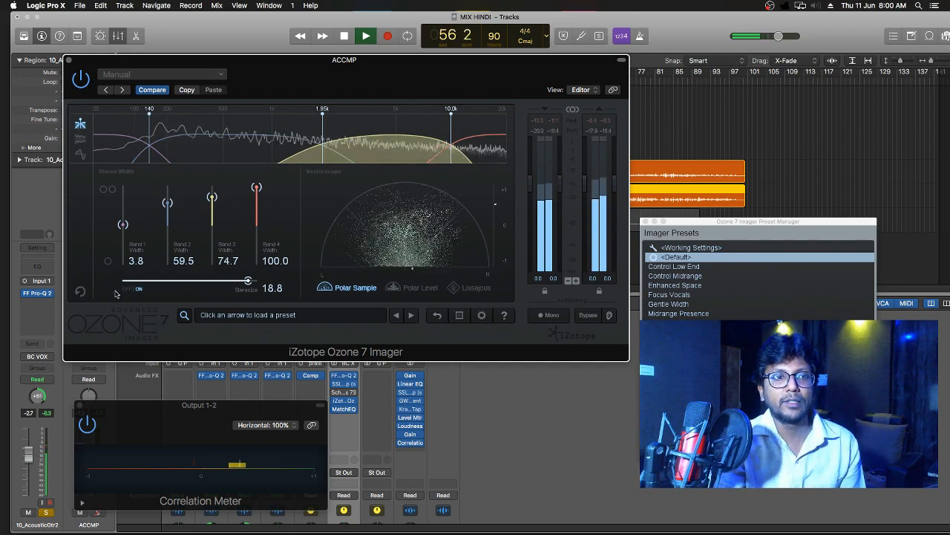
mouse_move(125, 231)
mouse_down()
mouse_move(125, 200)
mouse_move(124, 217)
mouse_up()
Step: Move the imager off the timeline, enable cycling, and continue playback from about bar 17
drag(331, 59, 348, 136)
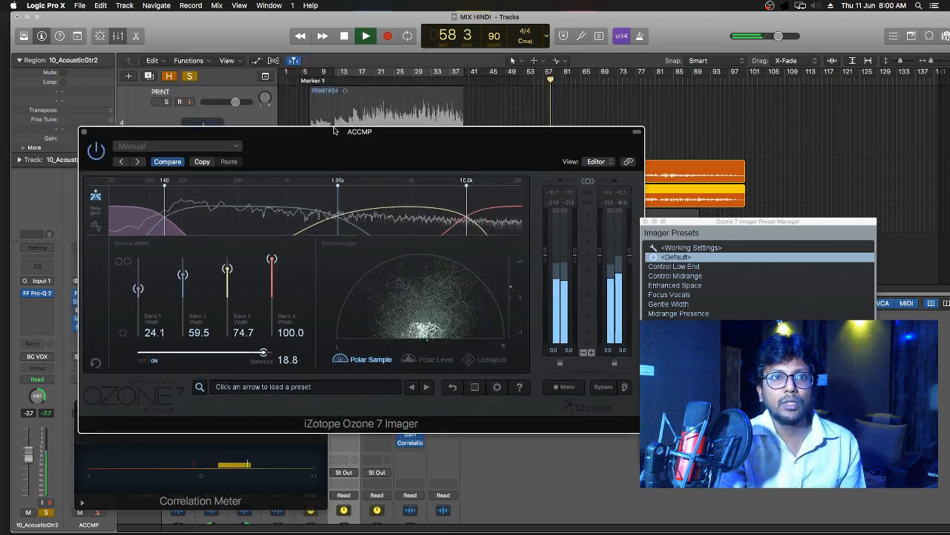
click(354, 75)
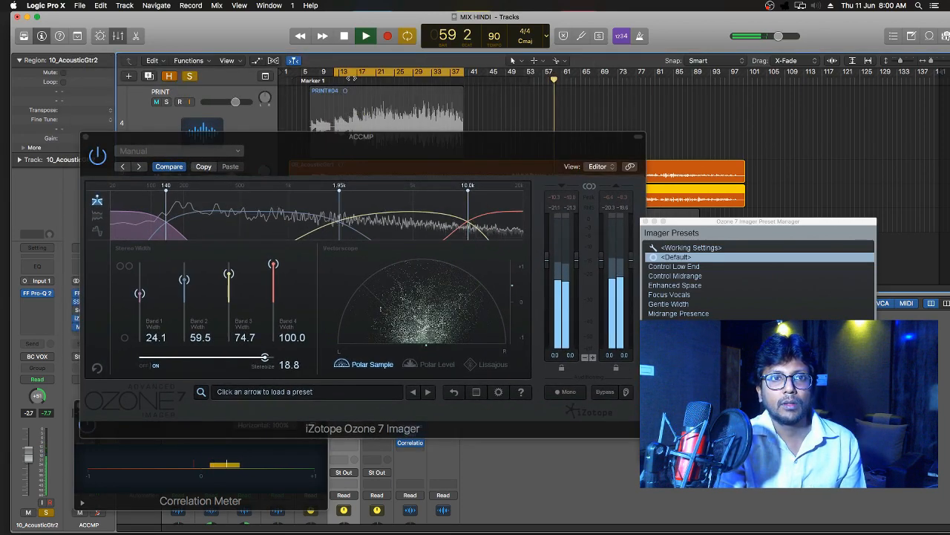
click(355, 76)
Step: Lower the imager's stereo widths to 12.7 for Band 1 and 16.5 for Band 2 during playback
drag(293, 141, 265, 61)
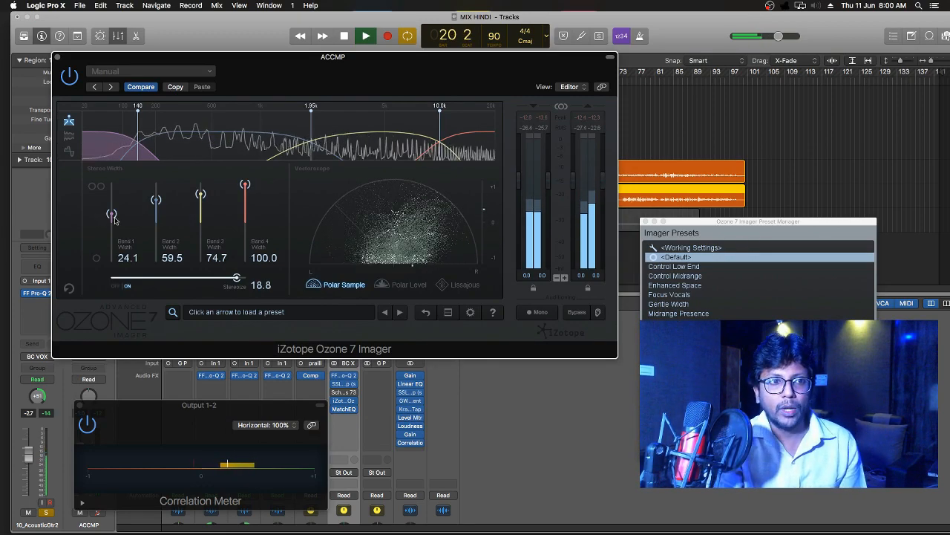
drag(108, 215, 155, 218)
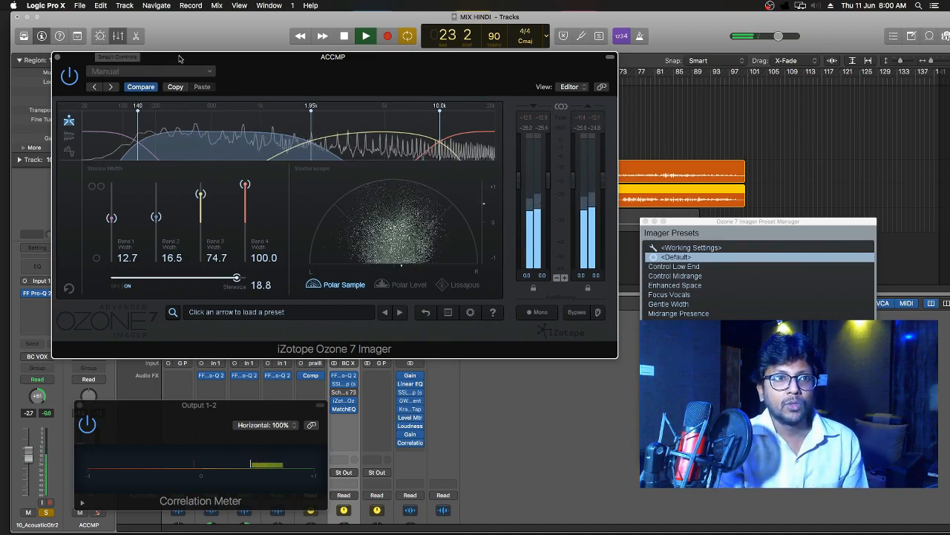
Step: Solo the PRINT track alongside the acoustic guitars and bring the imager back into a clear working position
drag(112, 56, 285, 191)
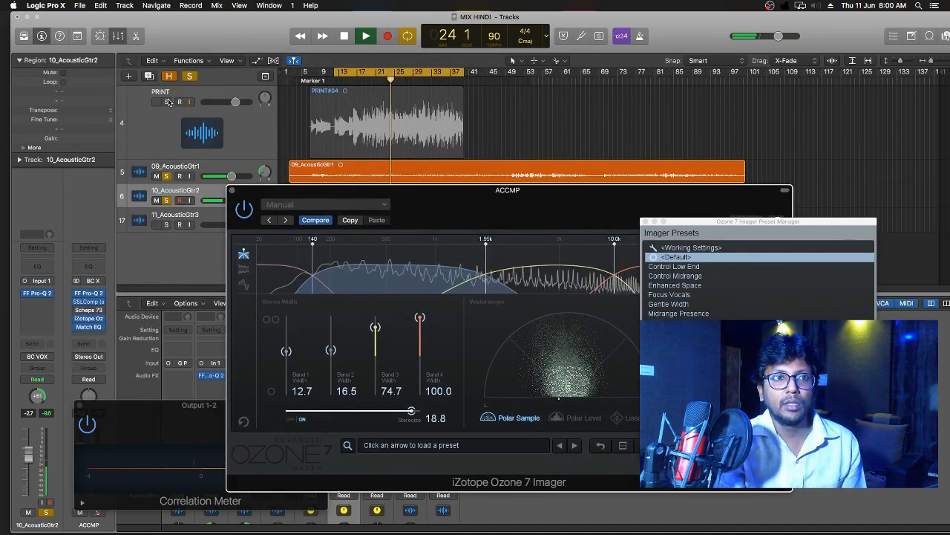
click(183, 95)
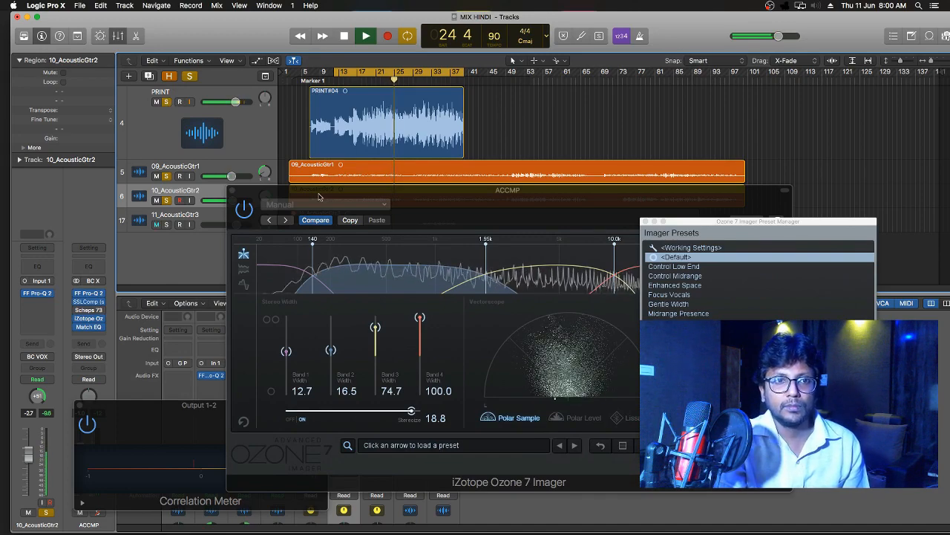
drag(319, 193, 204, 92)
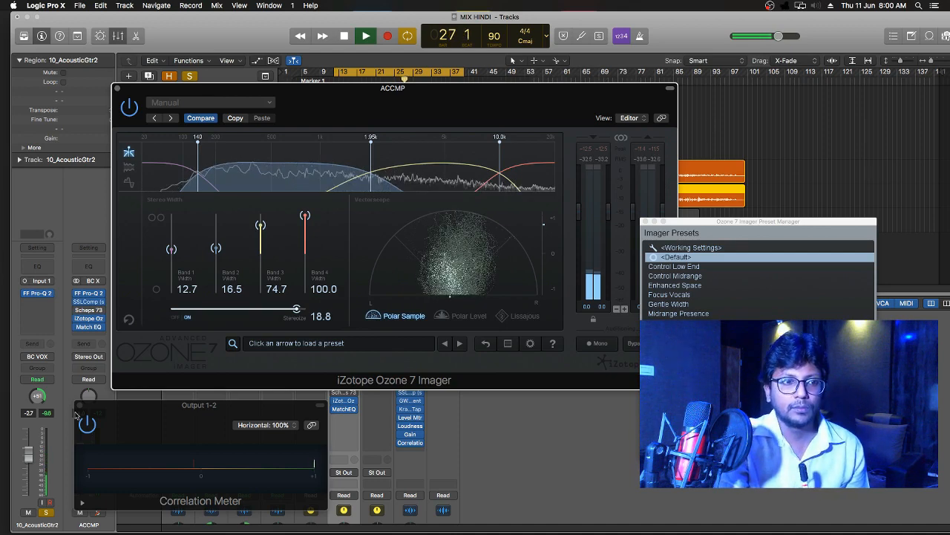
key(v)
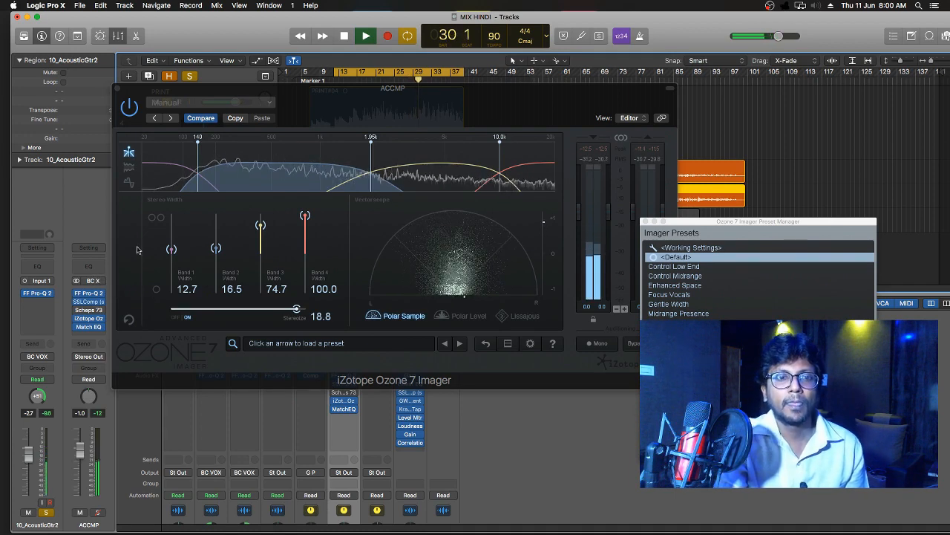
drag(136, 90, 84, 59)
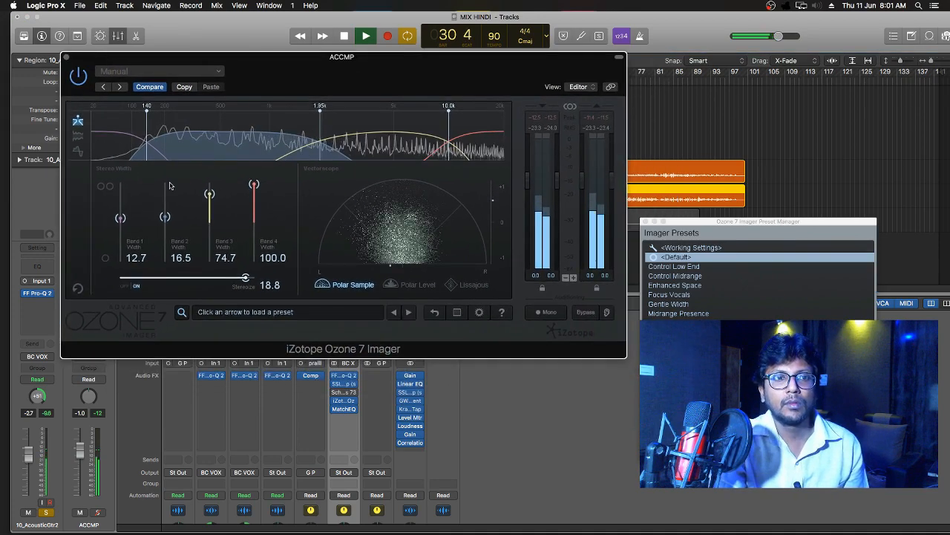
Step: Reduce the imager's Band 3 width to 40.5, Band 4 width to 58.2 and Stereoize to 17.1
drag(210, 195, 253, 200)
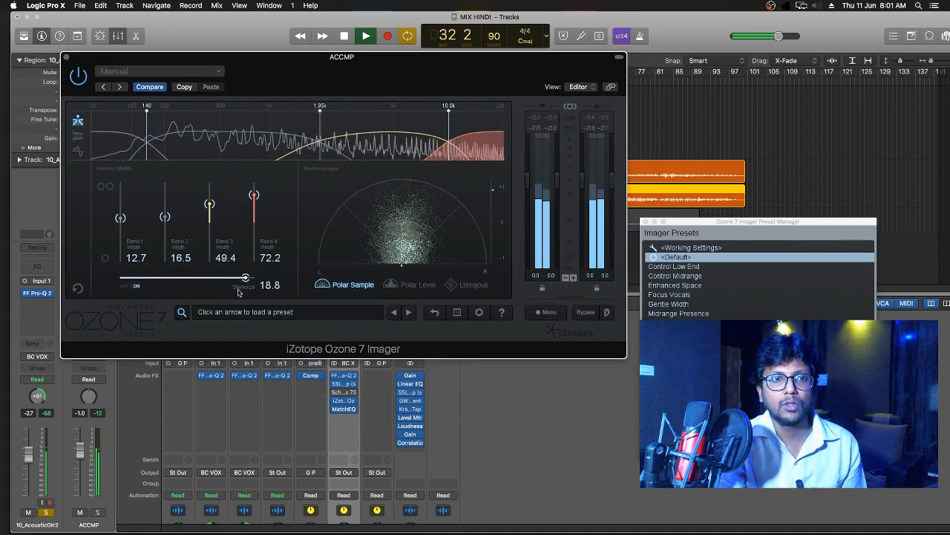
drag(246, 279, 235, 279)
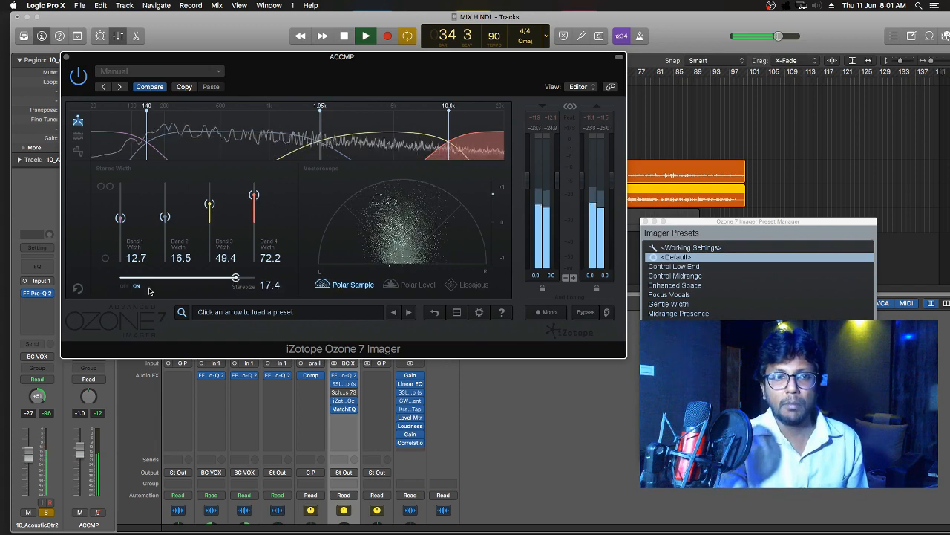
drag(210, 212, 257, 207)
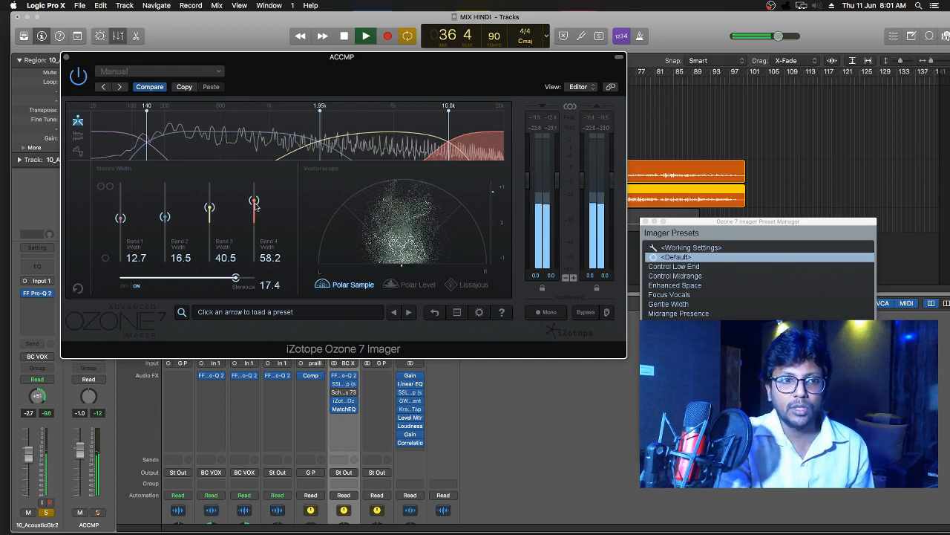
drag(238, 278, 235, 277)
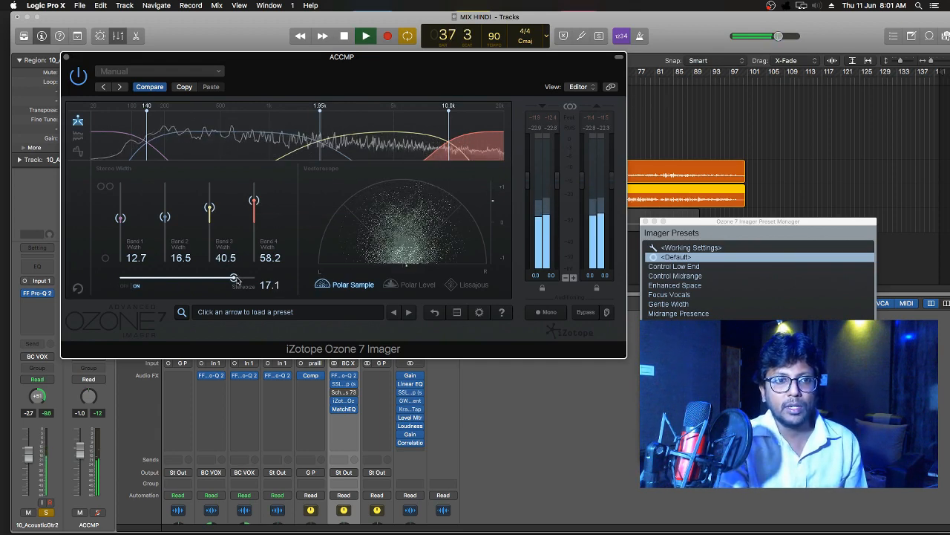
Step: Close the imager, stop playback, and return the playhead to bar 17
click(66, 57)
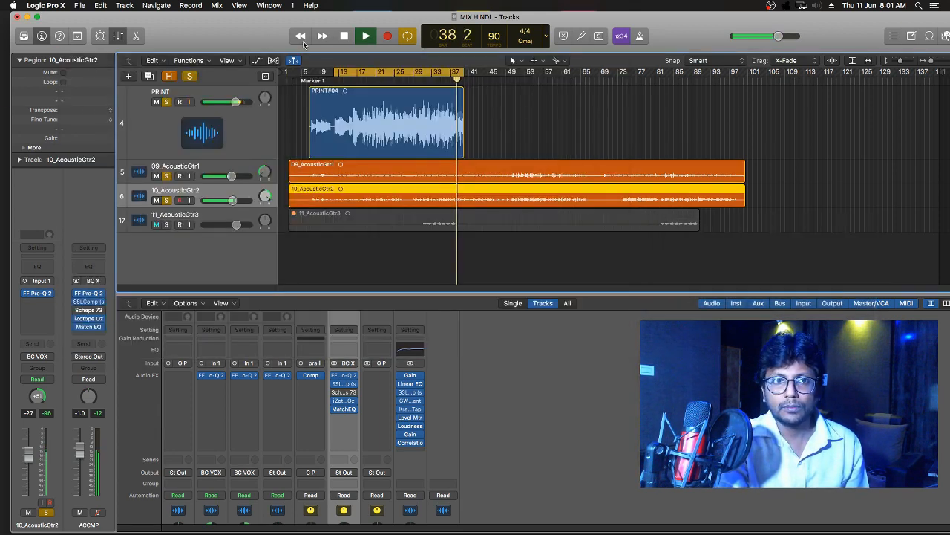
click(343, 39)
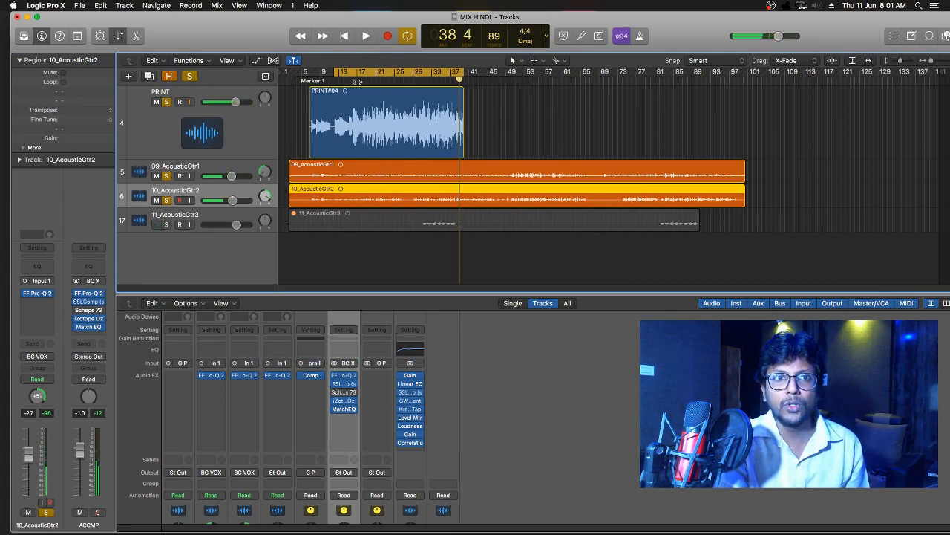
click(357, 78)
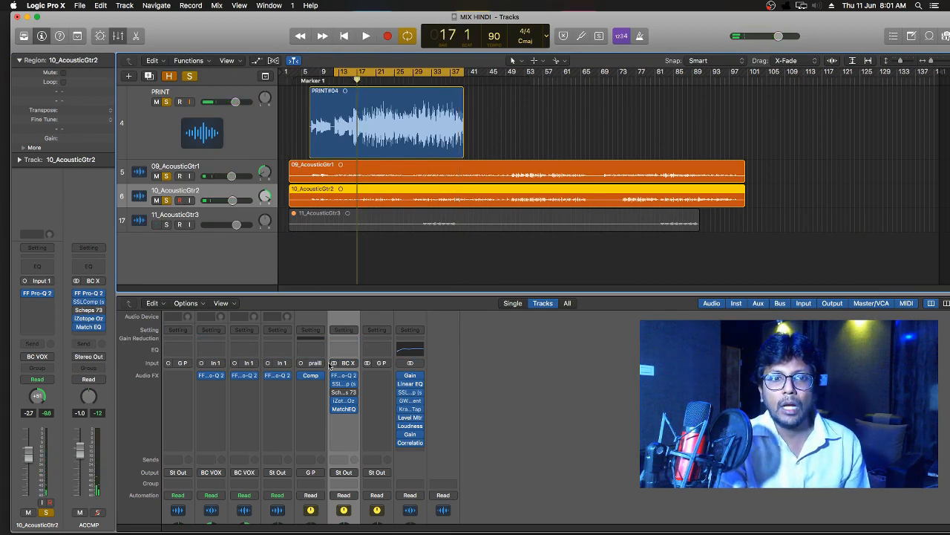
Step: Open Match EQ on the ACCMP bus with PRINT (Audio 1) as its side-chain source
click(344, 409)
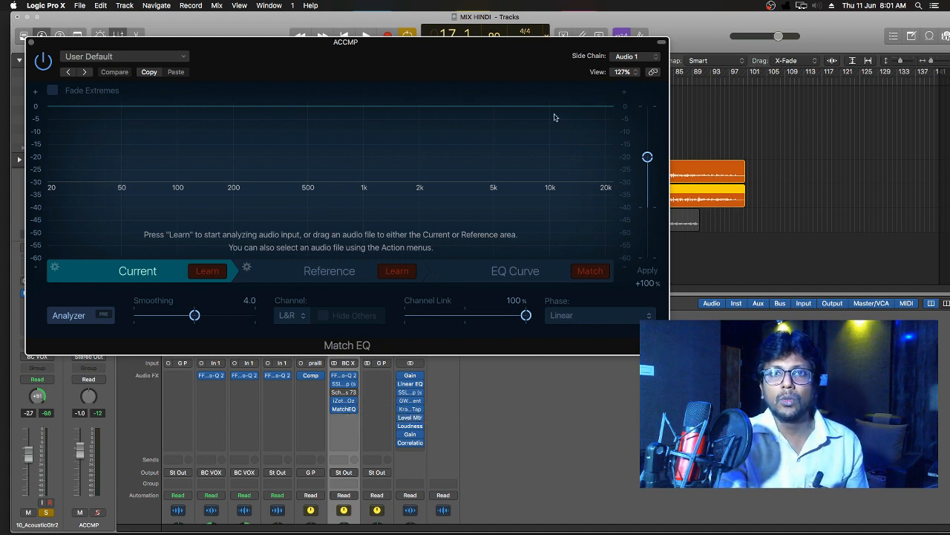
click(626, 57)
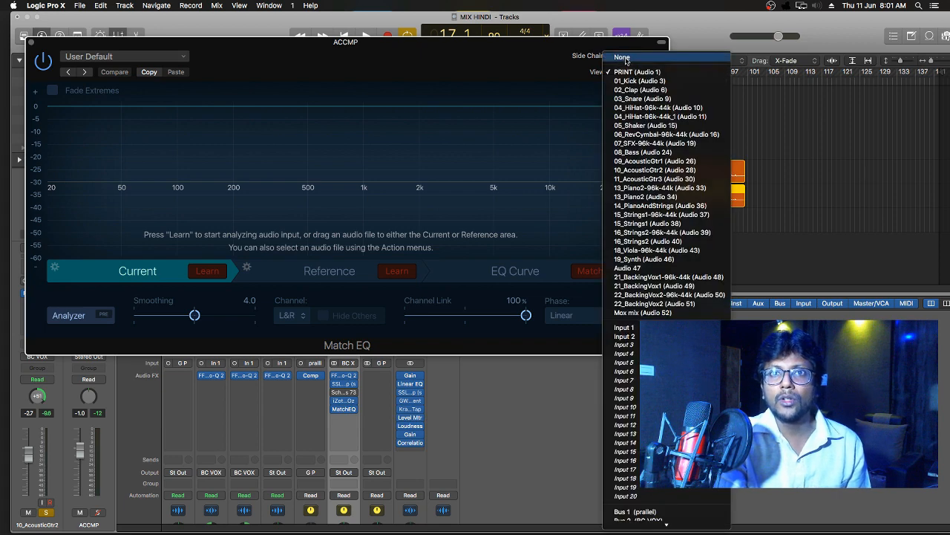
click(627, 75)
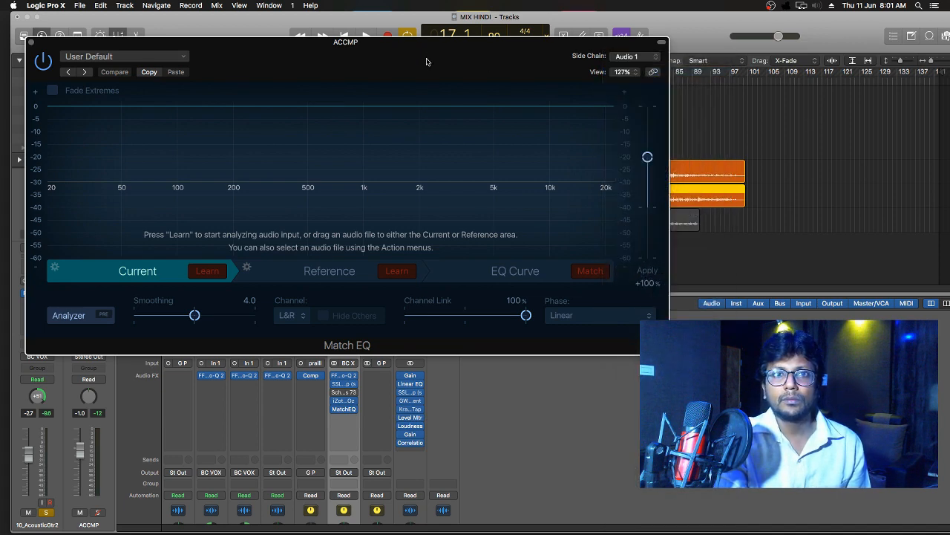
drag(441, 51, 552, 35)
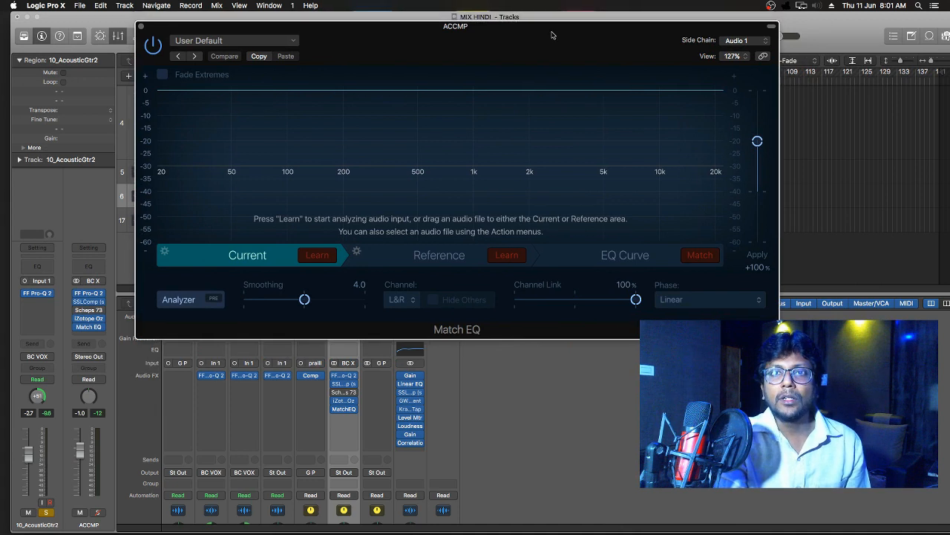
Step: Learn Match EQ's Reference spectrum while the song plays, stopping playback at about bar 26
click(439, 260)
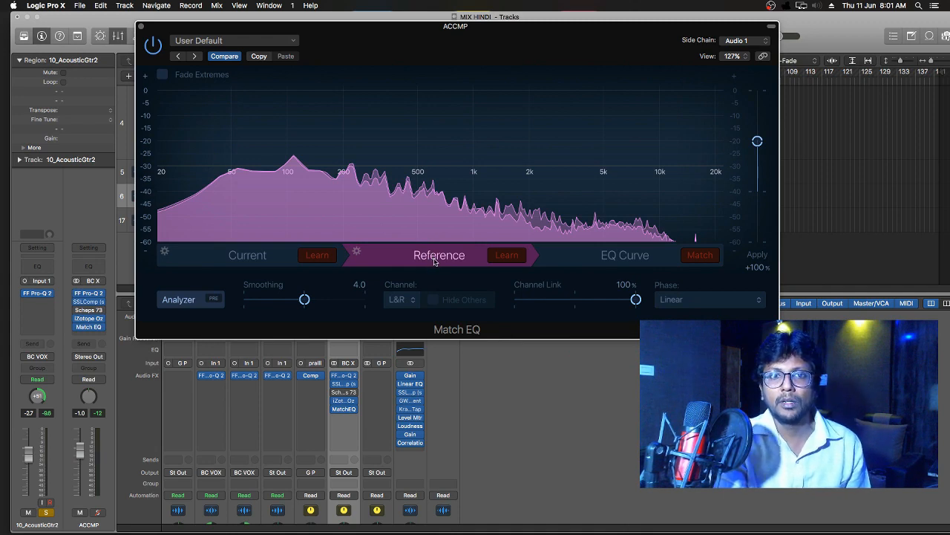
click(508, 256)
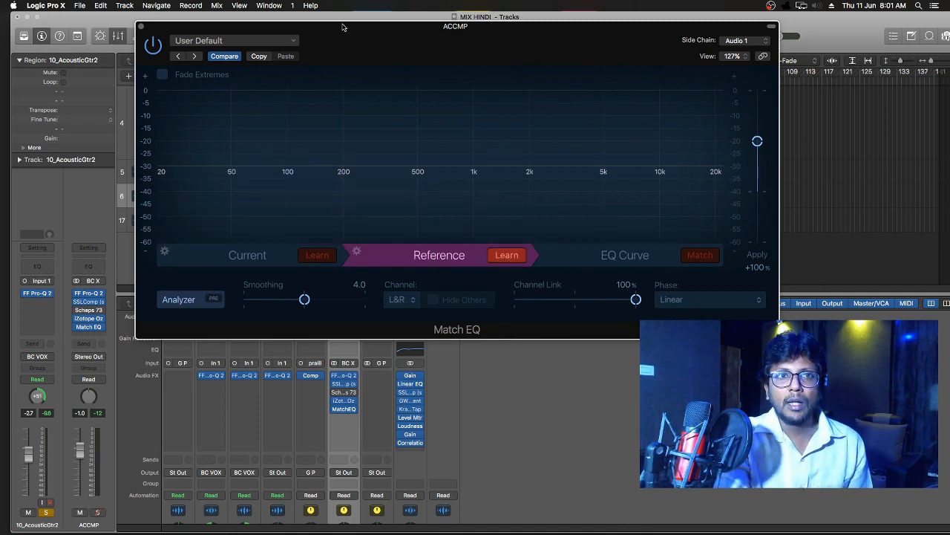
drag(343, 27, 339, 114)
click(366, 35)
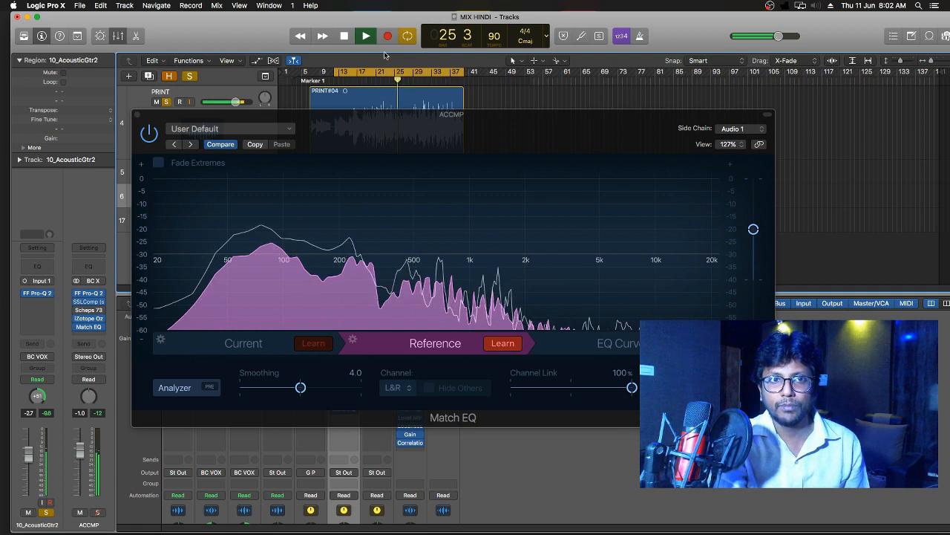
click(345, 38)
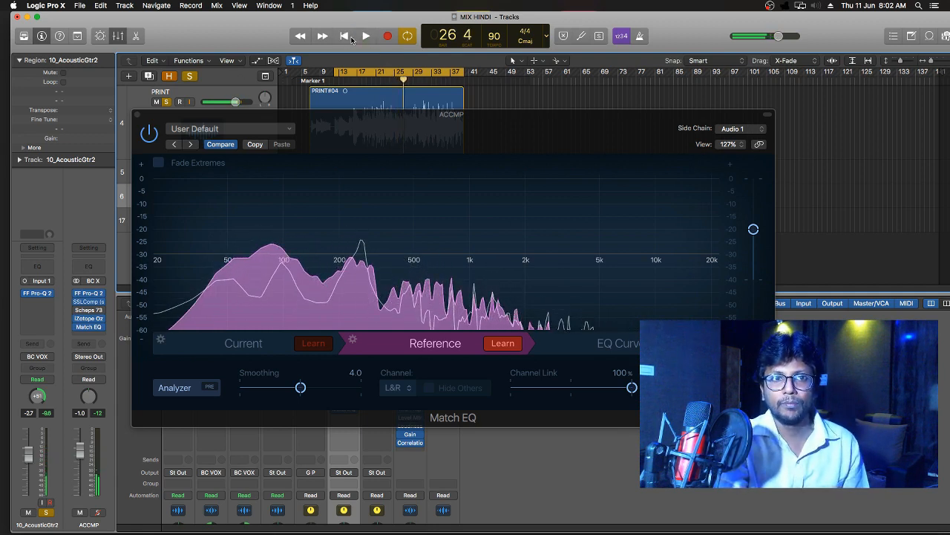
Step: Learn Match EQ's Current spectrum from the acoustic guitar bus
drag(327, 113, 193, 16)
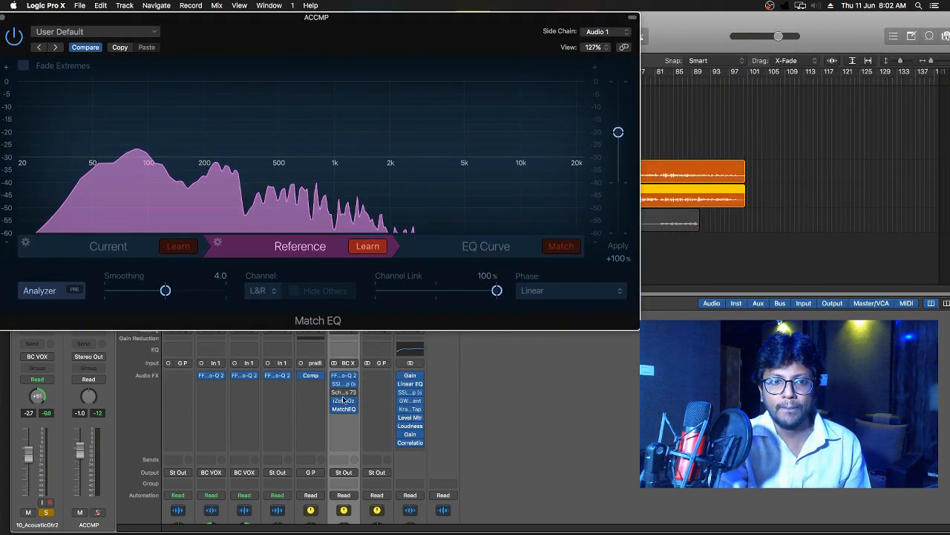
click(118, 251)
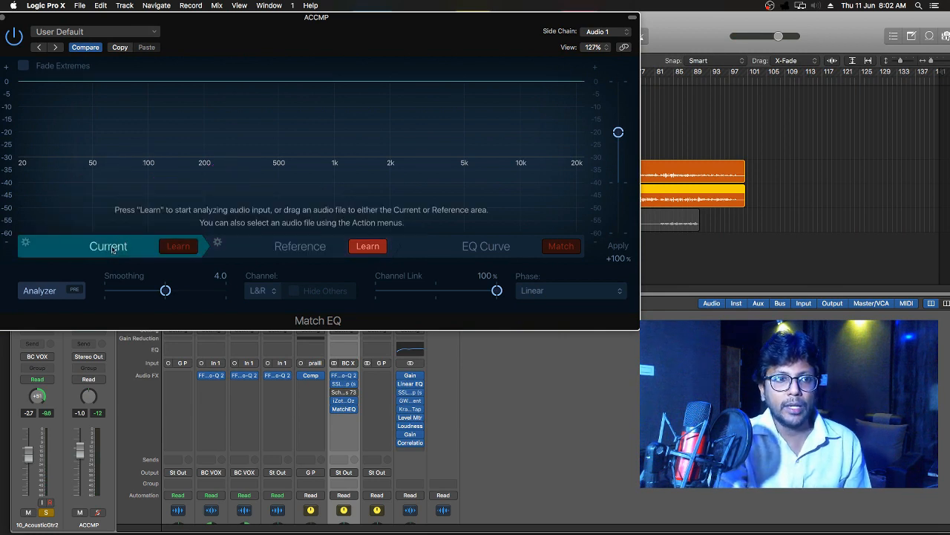
click(176, 250)
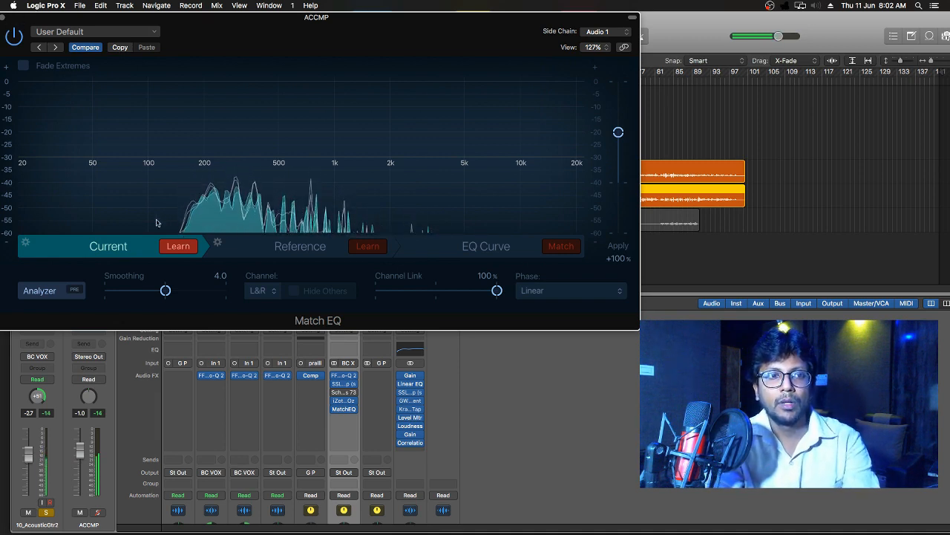
Step: Generate the matching EQ curve and set its Apply amount to -23%
click(557, 247)
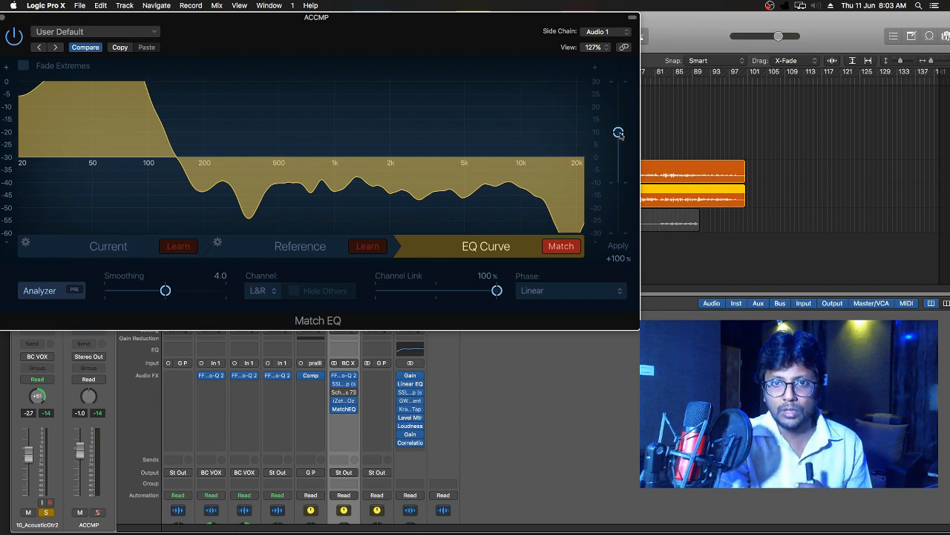
drag(619, 134, 621, 195)
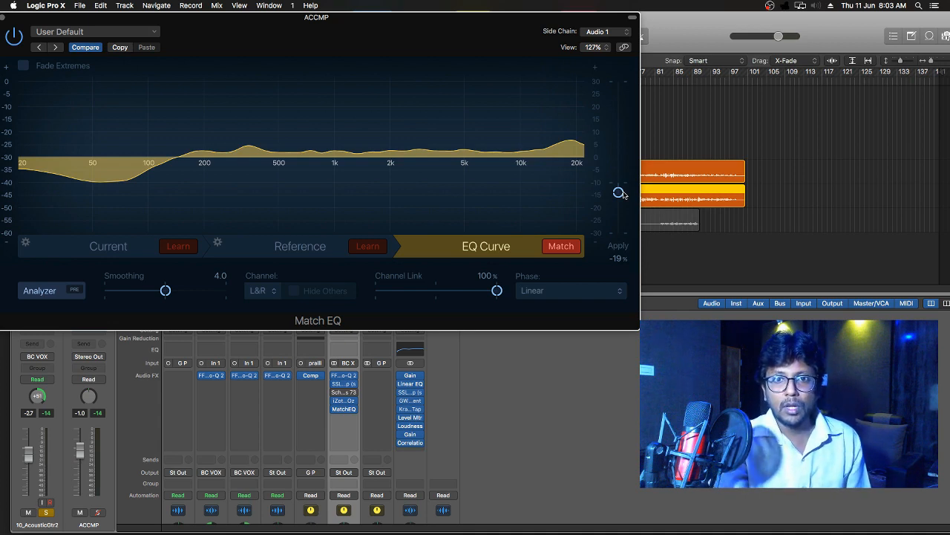
scroll(619, 193, down, 3)
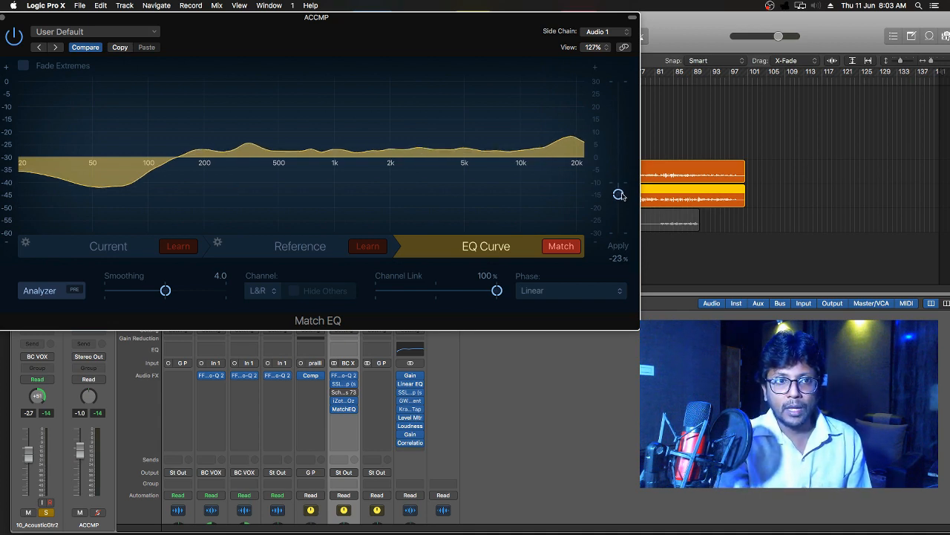
Step: Start playback and set Match EQ's Apply amount to -39%
key(space)
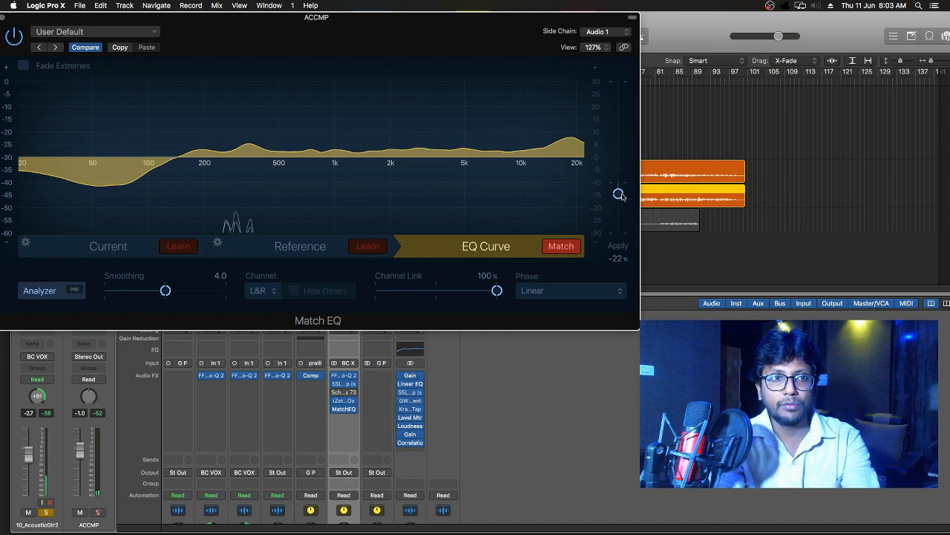
drag(375, 22, 435, 32)
scroll(678, 209, down, 3)
drag(678, 209, 678, 214)
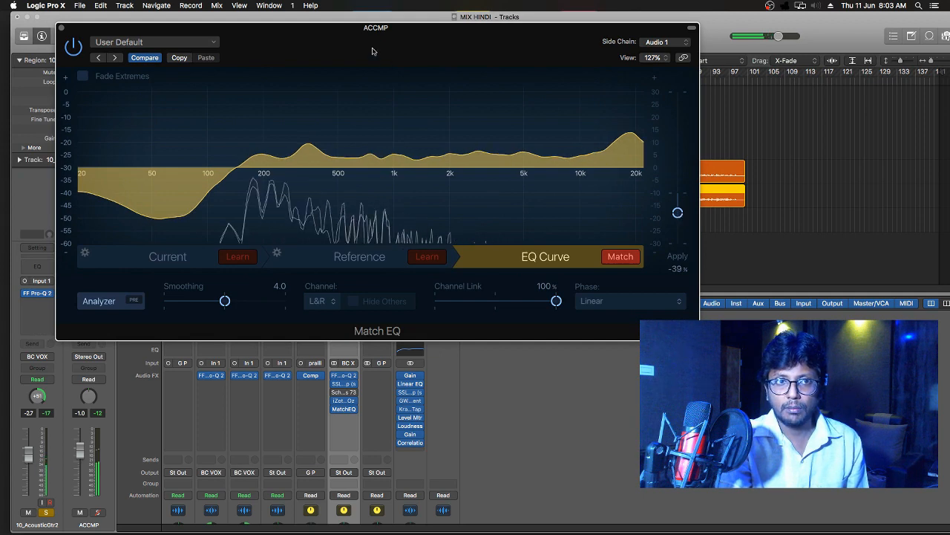
Step: Replay from about bar 19, try a stronger negative Apply amount in Match EQ, ease it back, and stop playback
drag(373, 49, 456, 139)
click(366, 81)
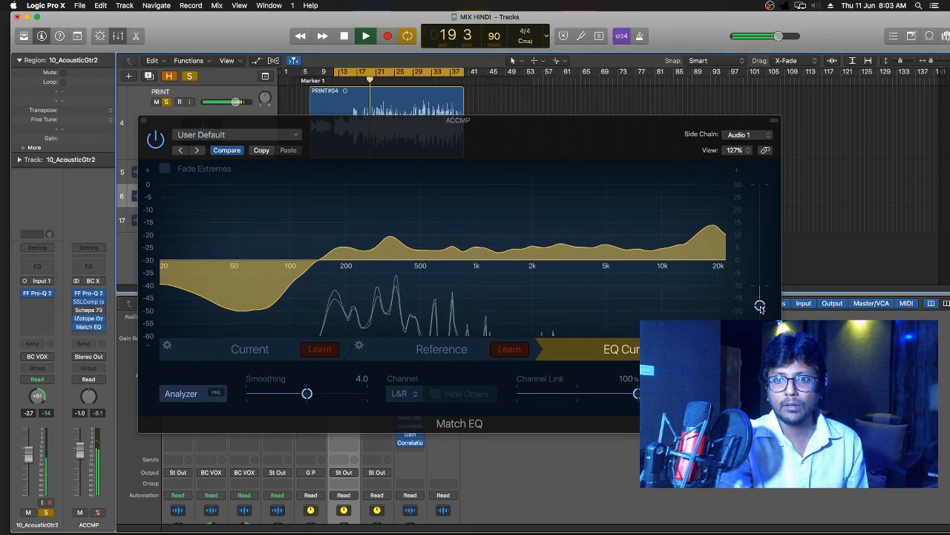
drag(760, 304, 759, 321)
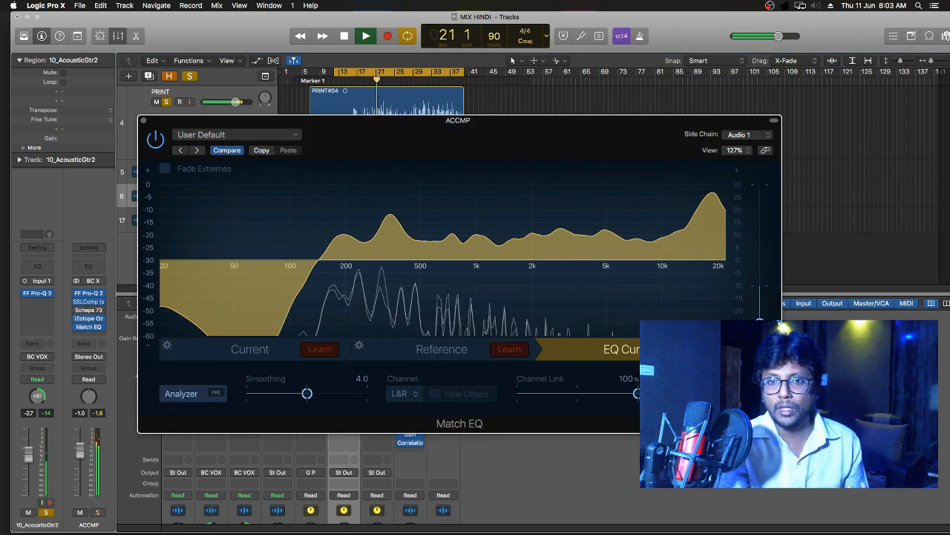
drag(759, 320, 760, 307)
key(space)
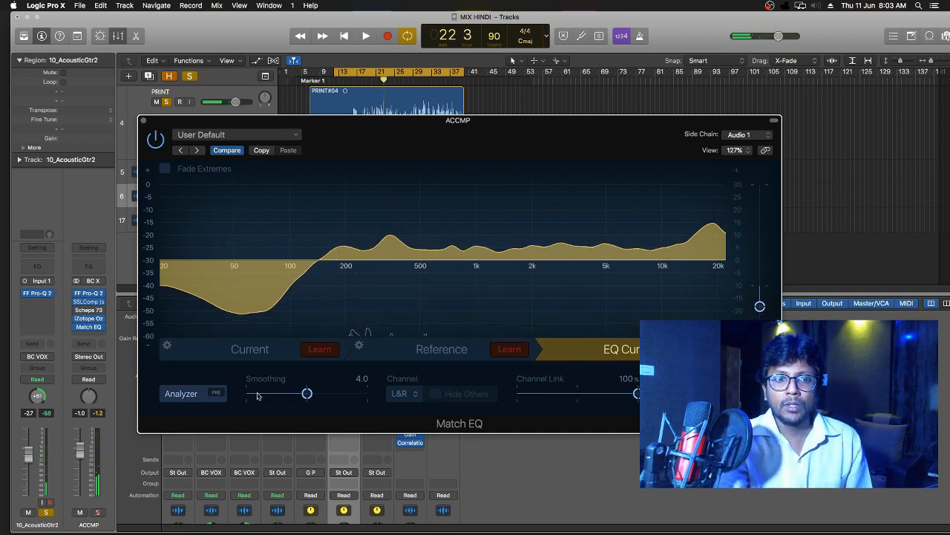
Step: Set Match EQ's Smoothing to 3.0 and close the plug-in window
mouse_move(307, 394)
mouse_down()
mouse_move(251, 397)
mouse_move(332, 402)
mouse_move(295, 402)
mouse_move(305, 407)
mouse_up()
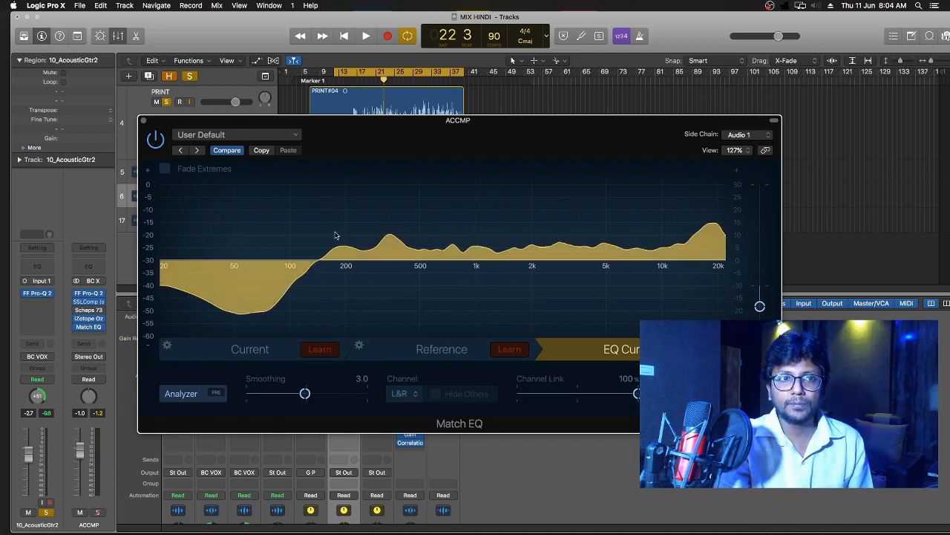
click(144, 121)
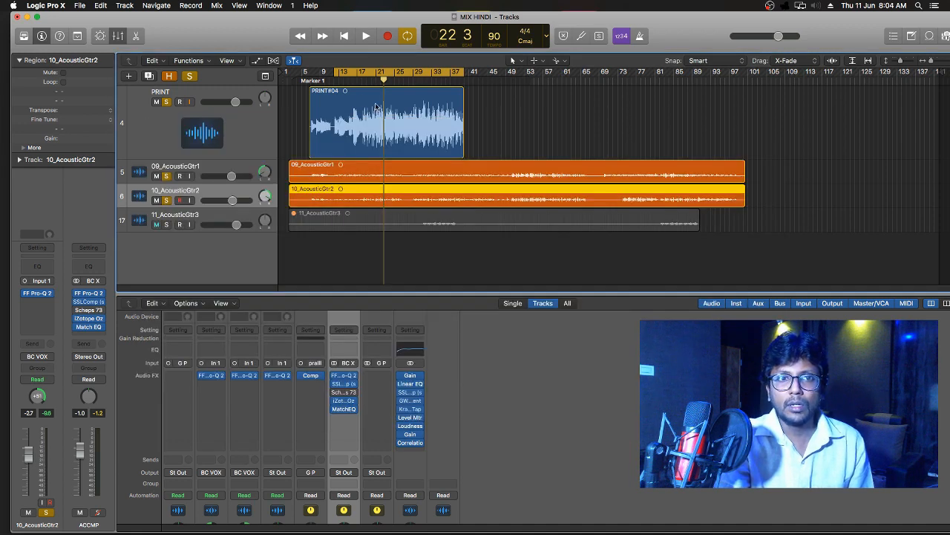
Step: Replay the soloed guitars and print track from around bar 17, and stop playback
click(365, 80)
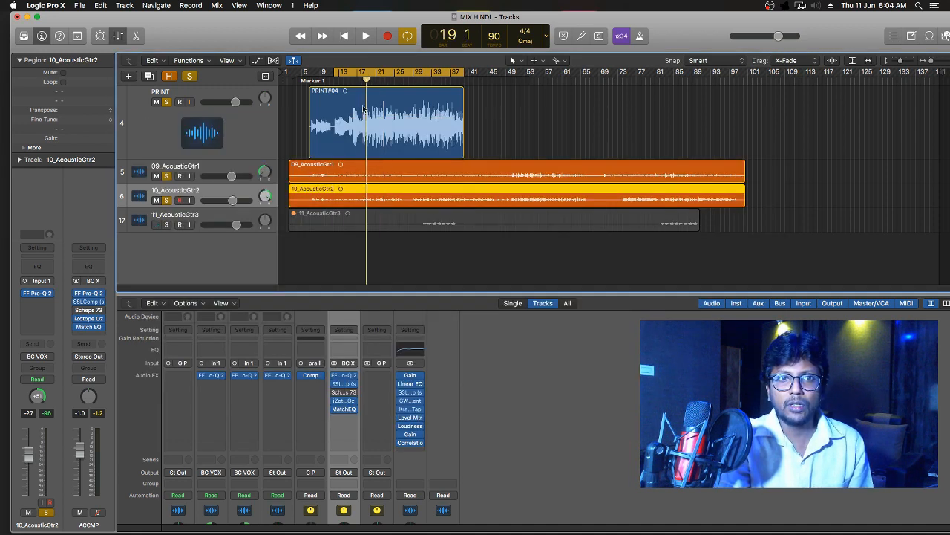
click(366, 36)
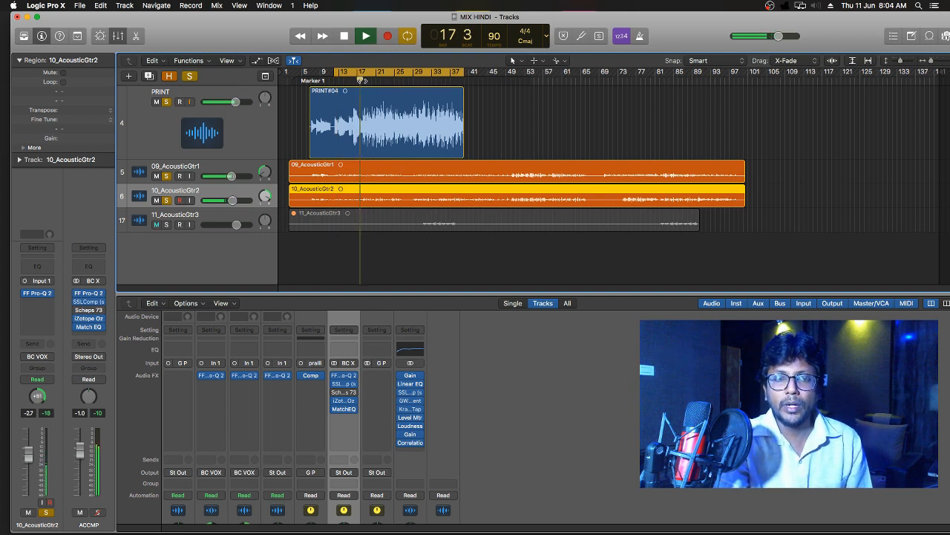
key(space)
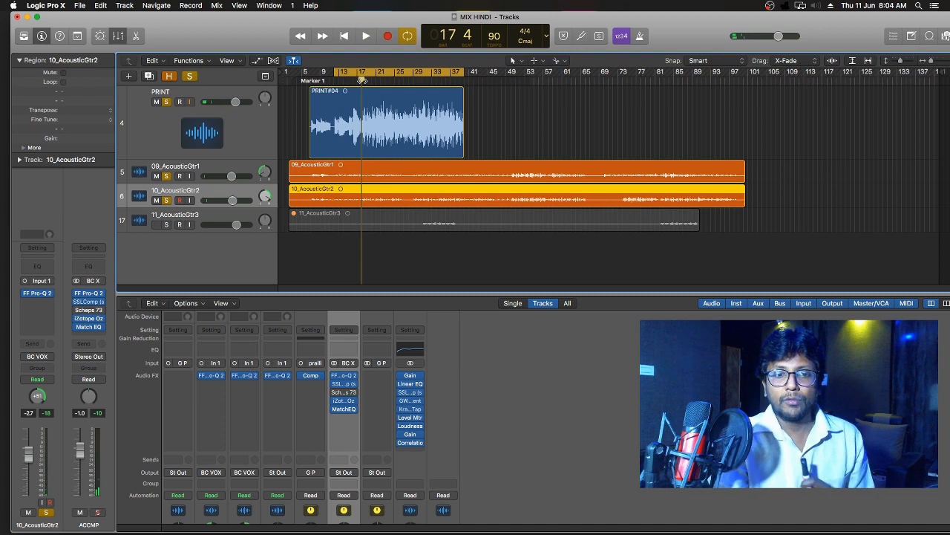
Step: Open the second Gain, Correlation Meter and Loudness Meter plug-ins on the stereo output and arrange their windows side by side
mouse_move(407, 435)
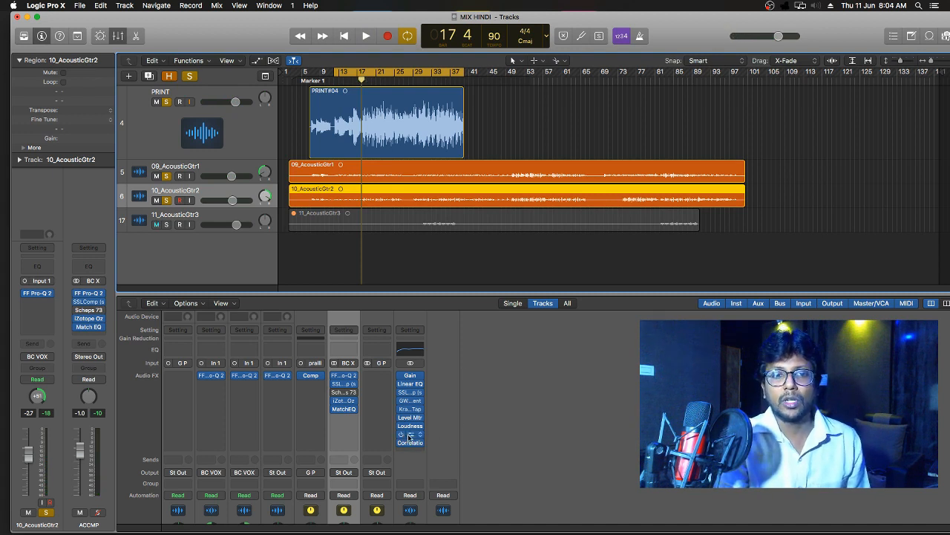
click(409, 434)
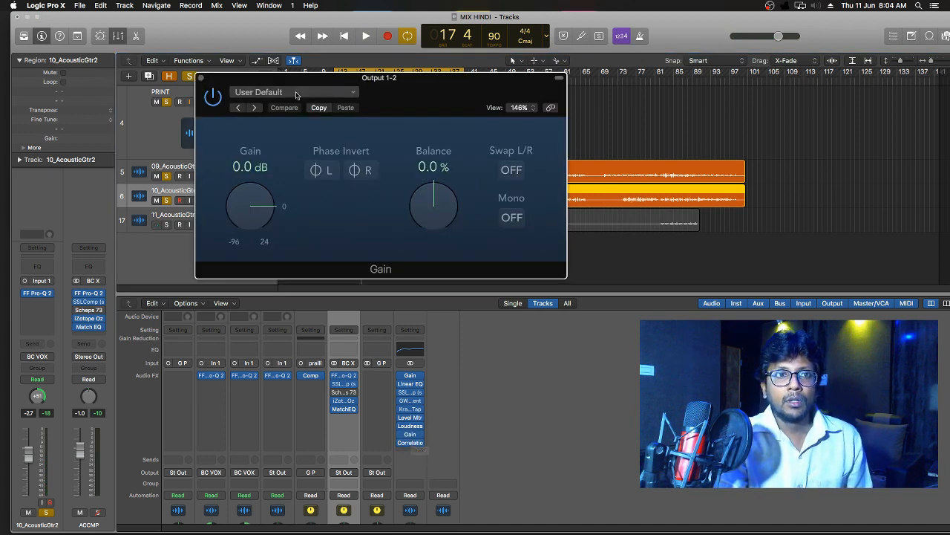
drag(294, 75, 126, 65)
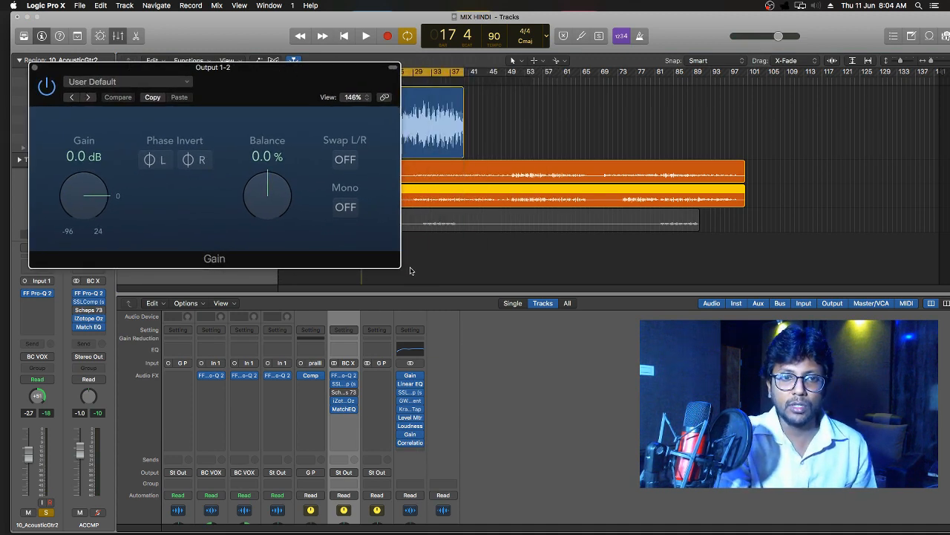
click(410, 442)
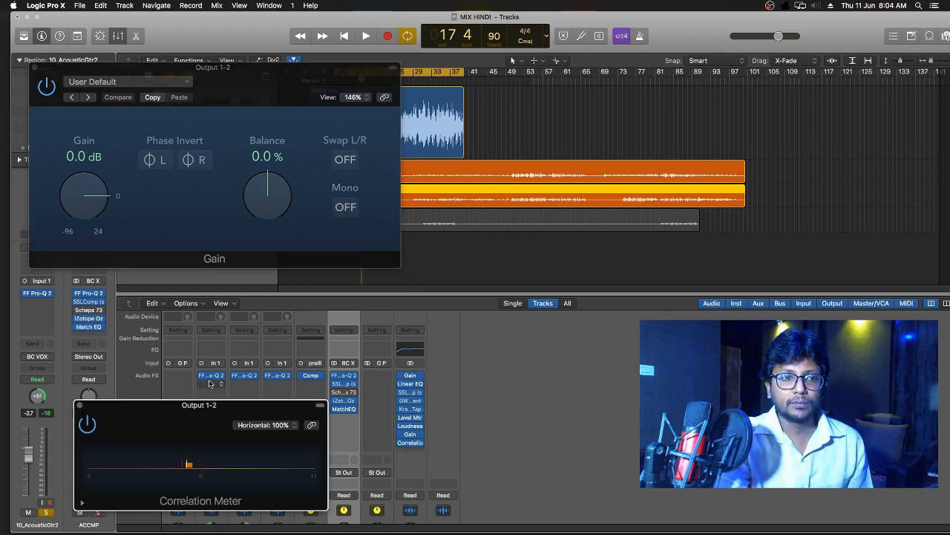
drag(197, 408, 106, 385)
drag(232, 67, 172, 23)
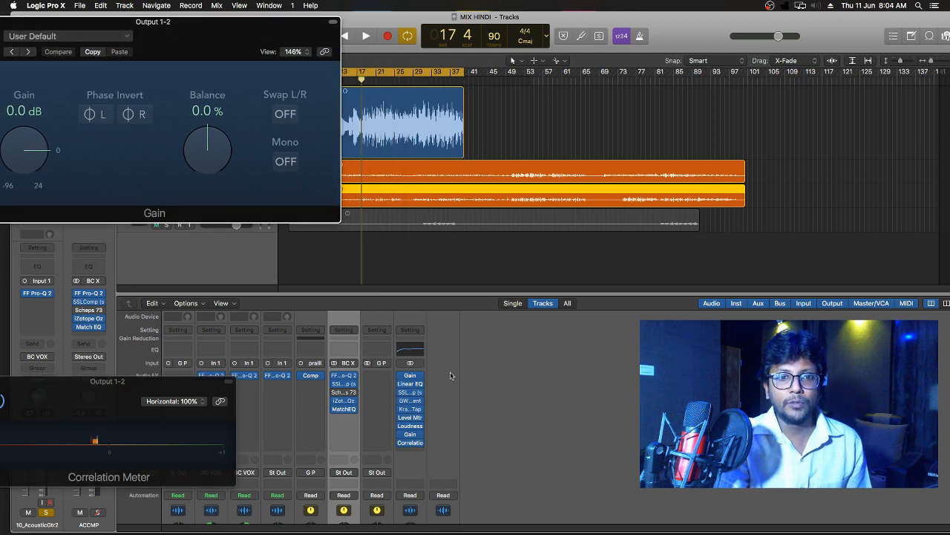
click(412, 429)
drag(115, 36, 327, 206)
Step: Play from bar 16 and compare mono with stereo by switching the output Gain's Mono on and off twice, and stop playback
click(354, 74)
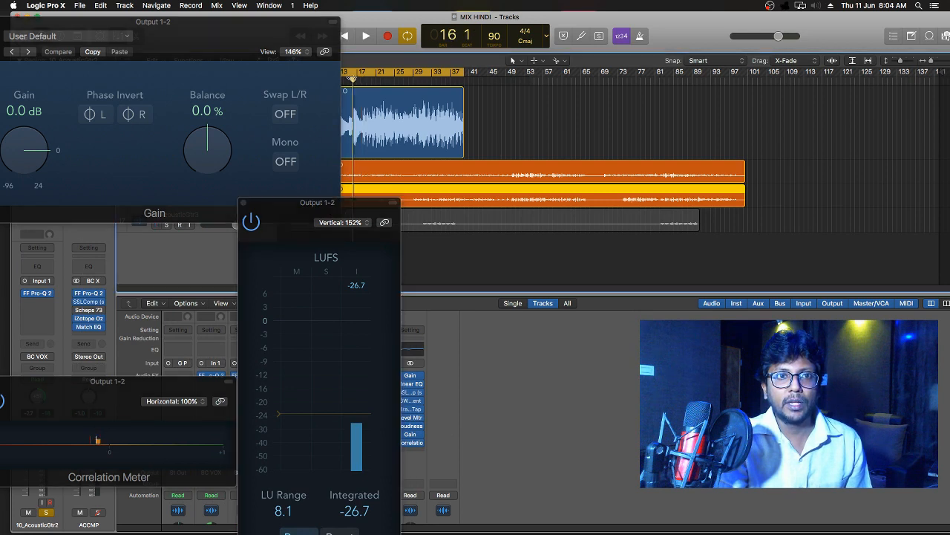
click(367, 36)
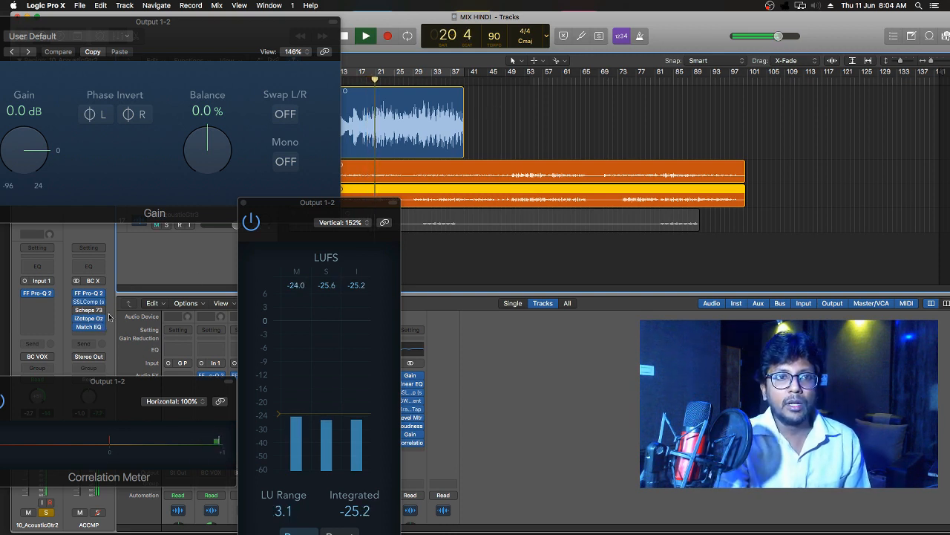
click(285, 162)
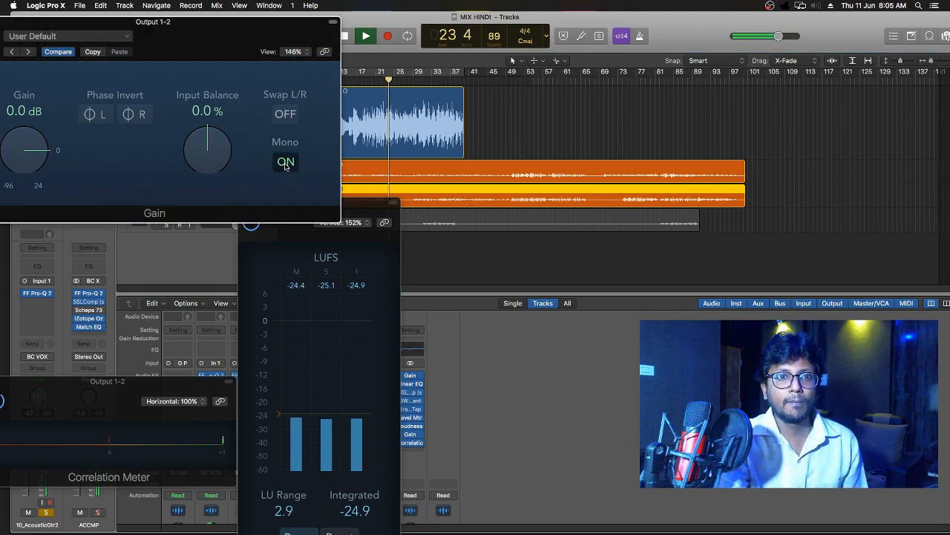
click(285, 165)
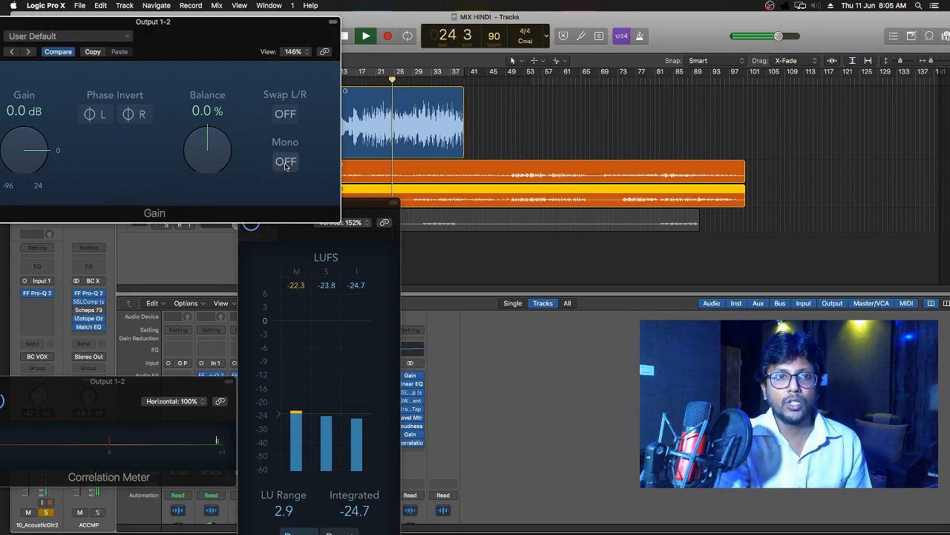
click(286, 161)
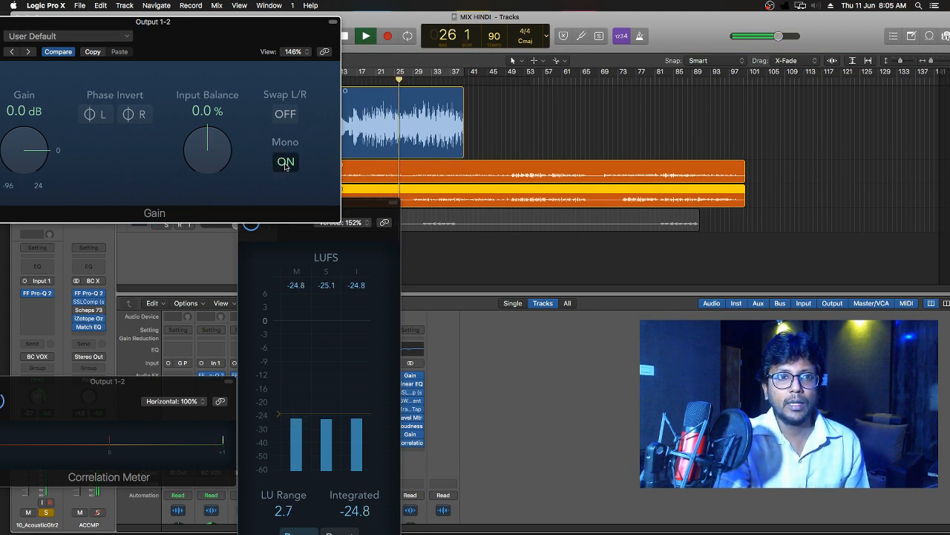
click(285, 161)
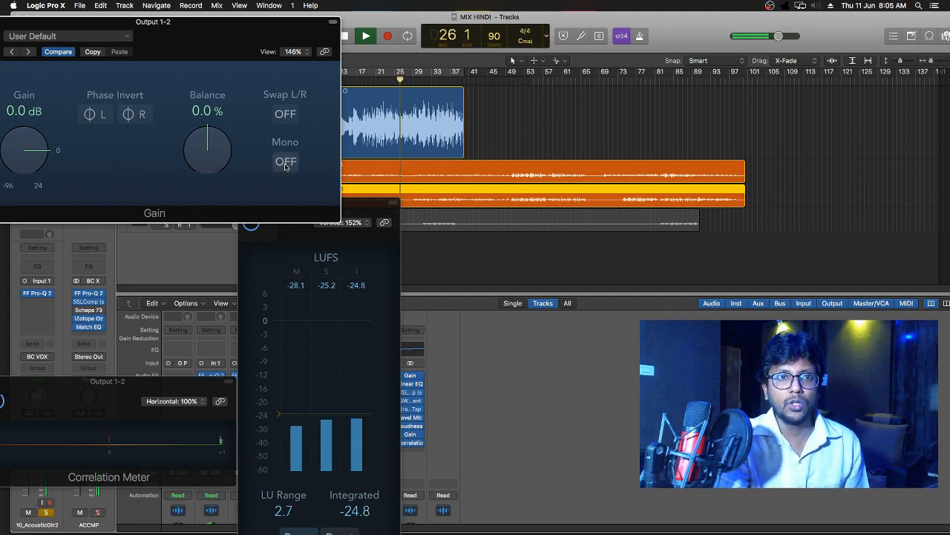
click(346, 36)
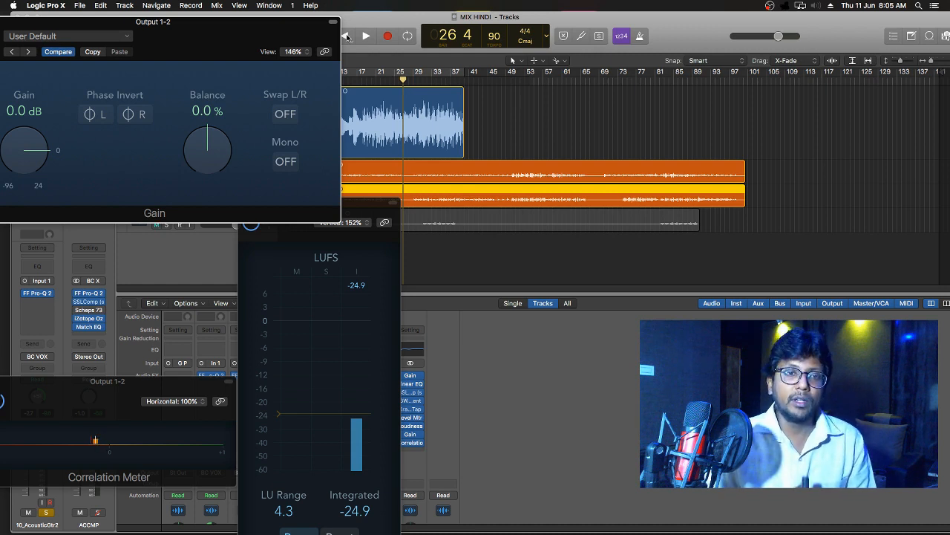
Step: Restart playback and reposition the Loudness Meter window so its Pause and Reset controls are in view
key(space)
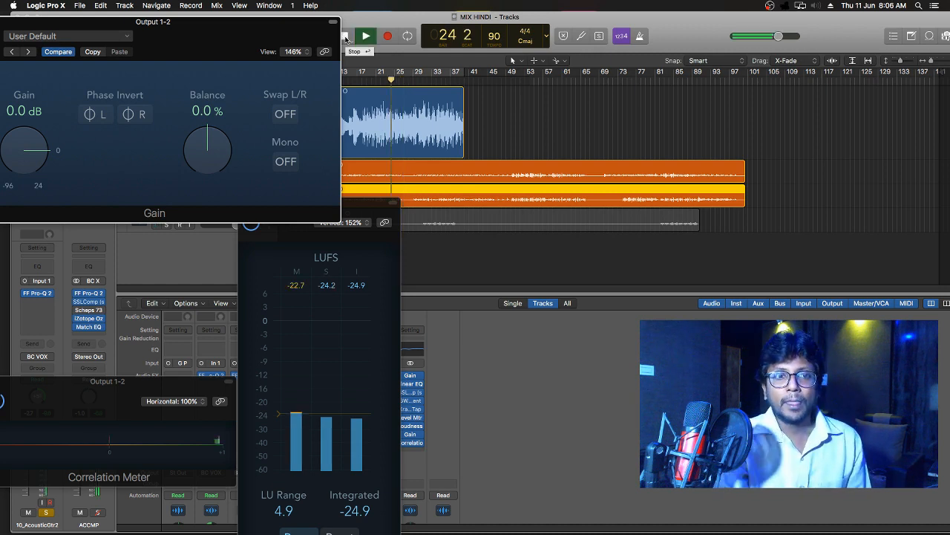
right_click(347, 37)
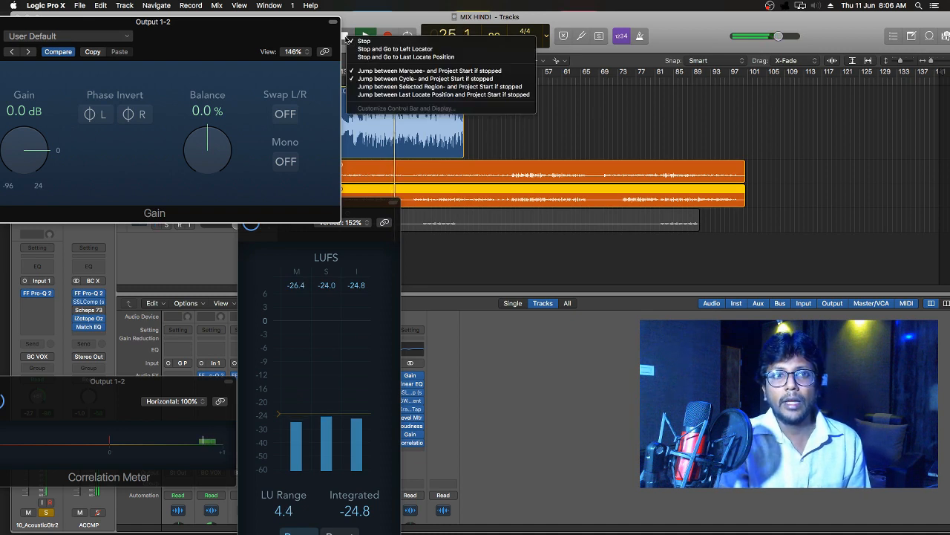
key(Escape)
drag(359, 213, 351, 143)
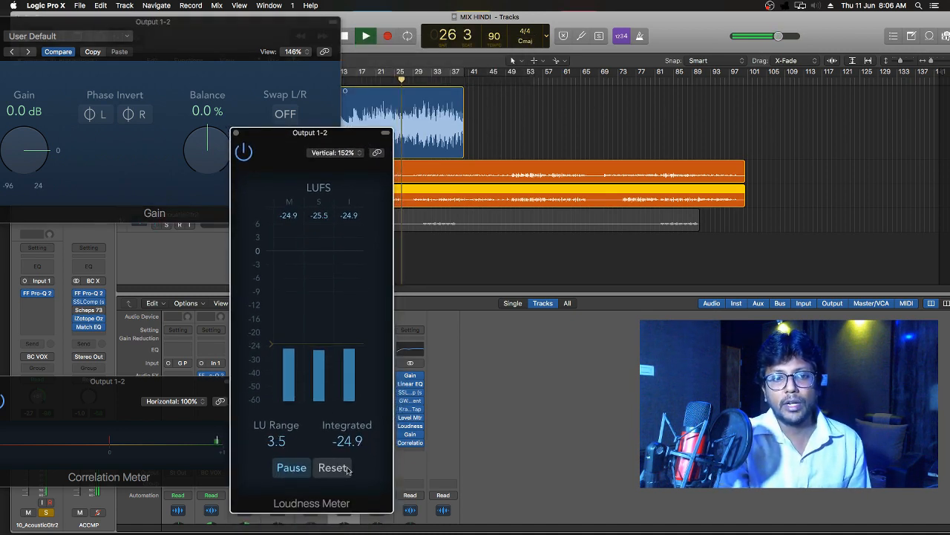